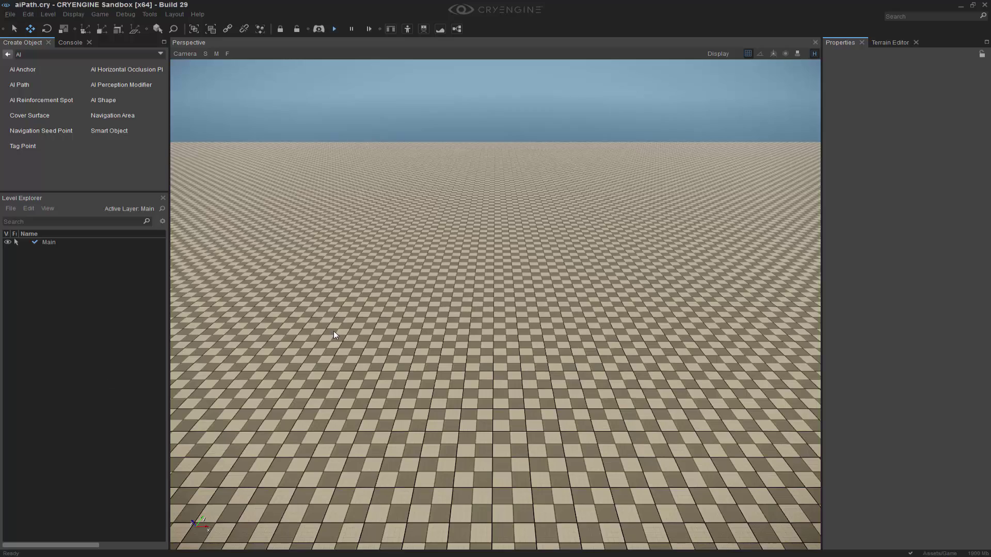
scroll(423, 378, "down", 5)
left_click(113, 115)
left_click(416, 324)
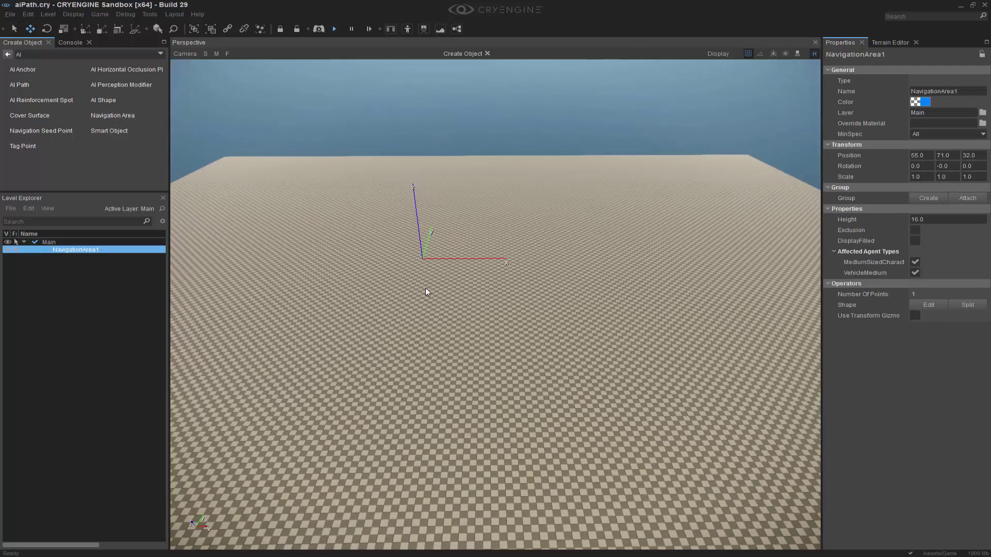
scroll(425, 287, "up", 2)
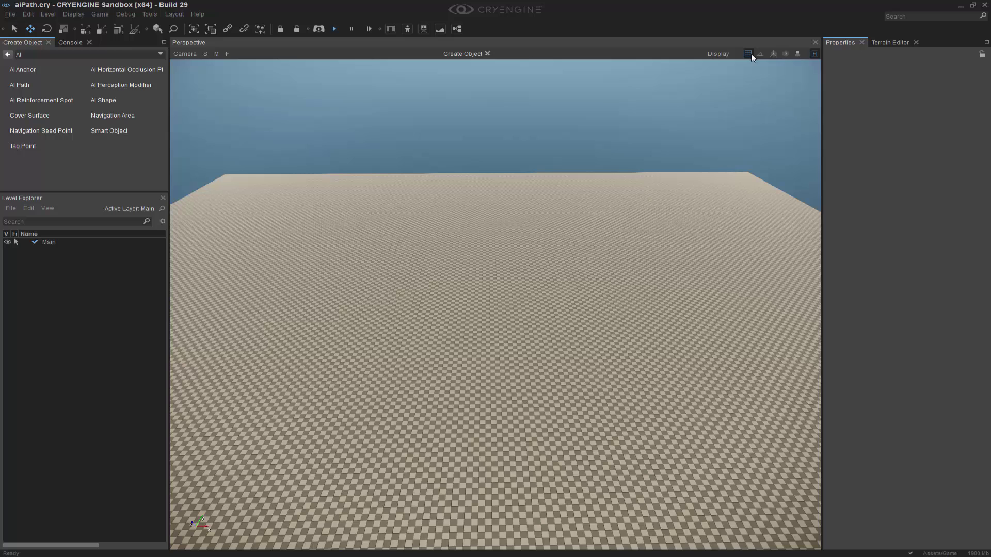
Turn on snapping and outline a six-cornered Navigation Area across the terrain, then deselect it.
left_click(798, 54)
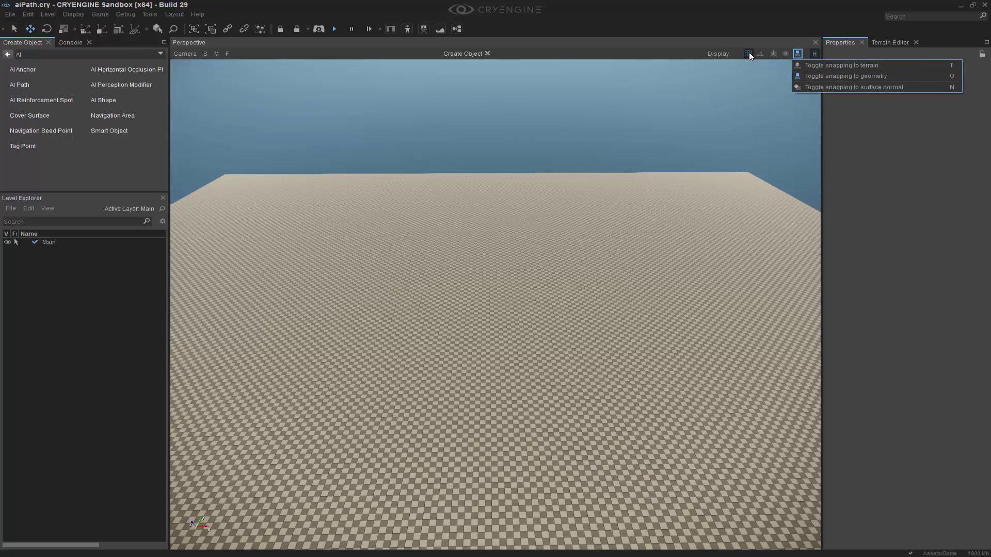
left_click(583, 237)
left_click(219, 408)
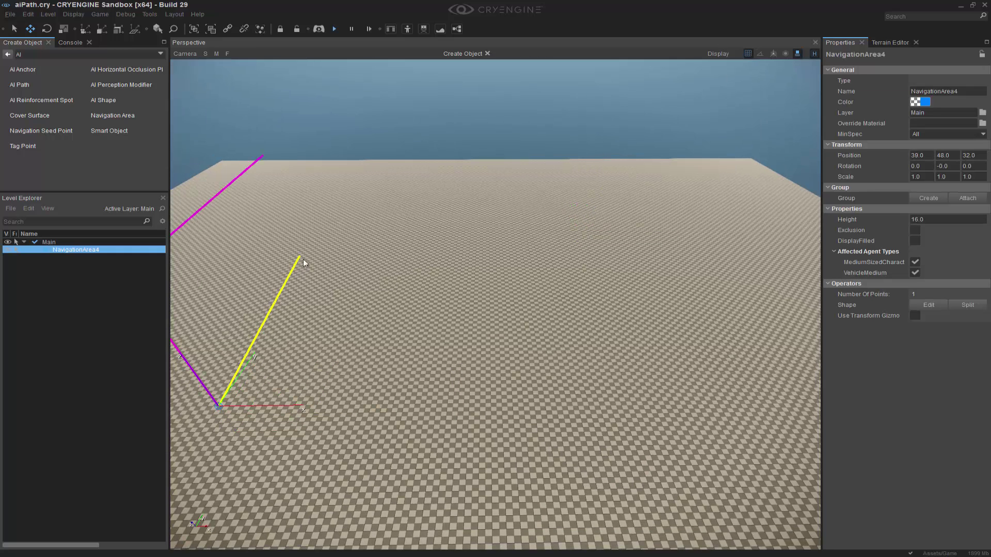
left_click(301, 271)
left_click(499, 204)
left_click(704, 247)
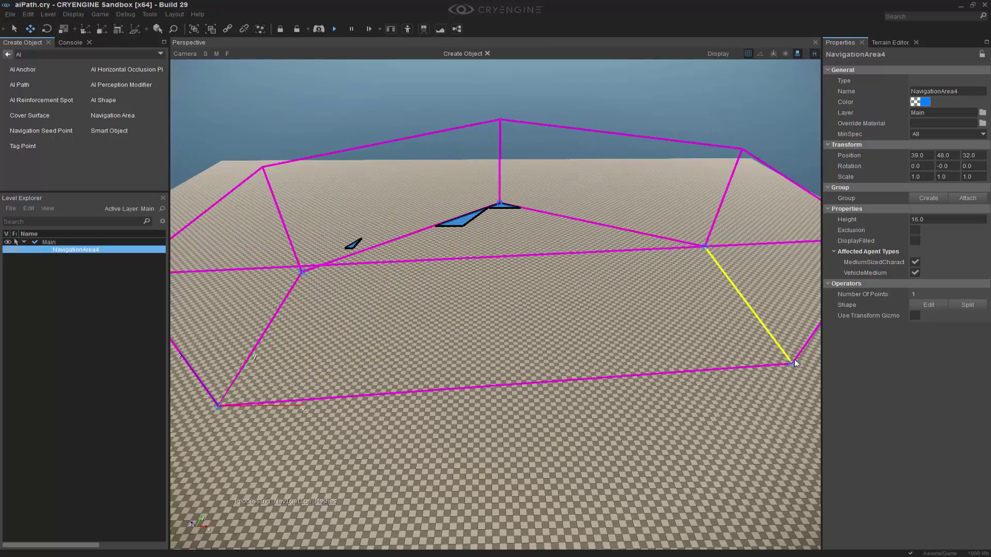
left_click(795, 357)
double_click(640, 543)
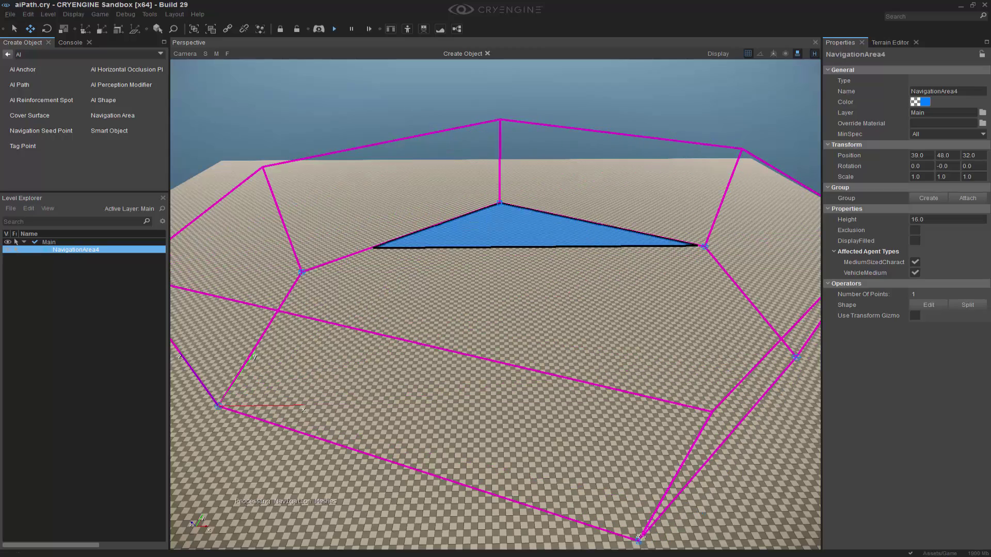
right_click_drag(640, 542, 690, 448)
key("s")
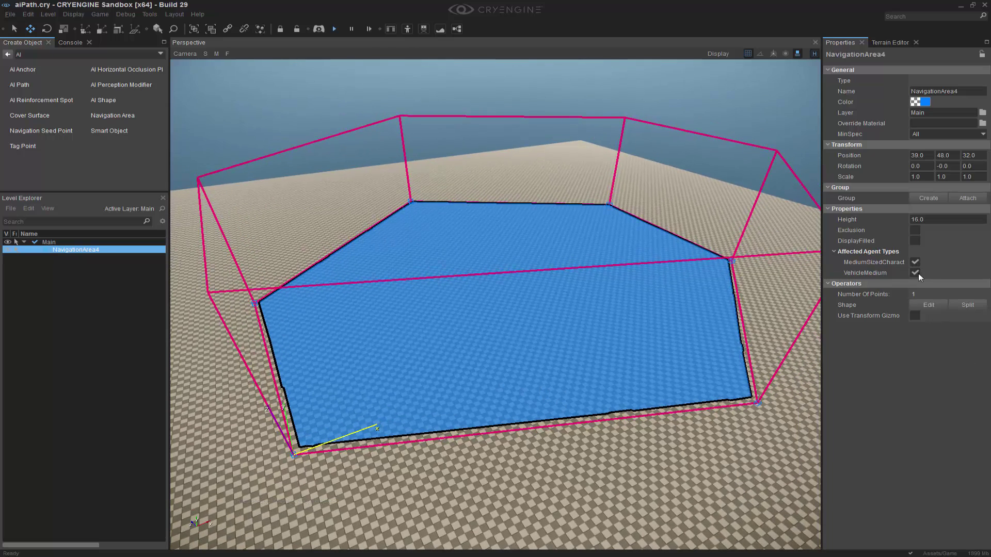
right_click_drag(780, 329, 800, 302)
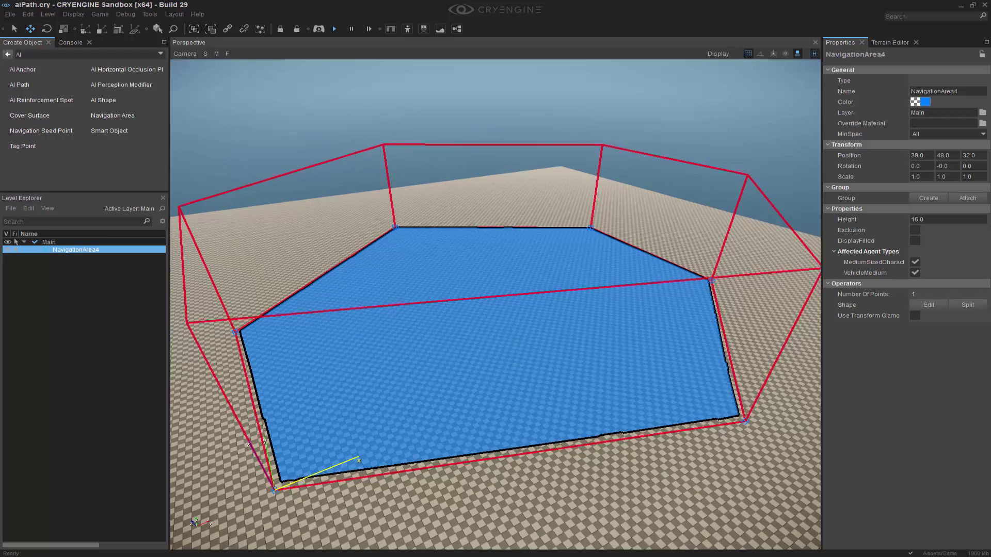
middle_click_drag(645, 354, 645, 304)
right_click_drag(645, 354, 645, 408)
left_click(790, 428)
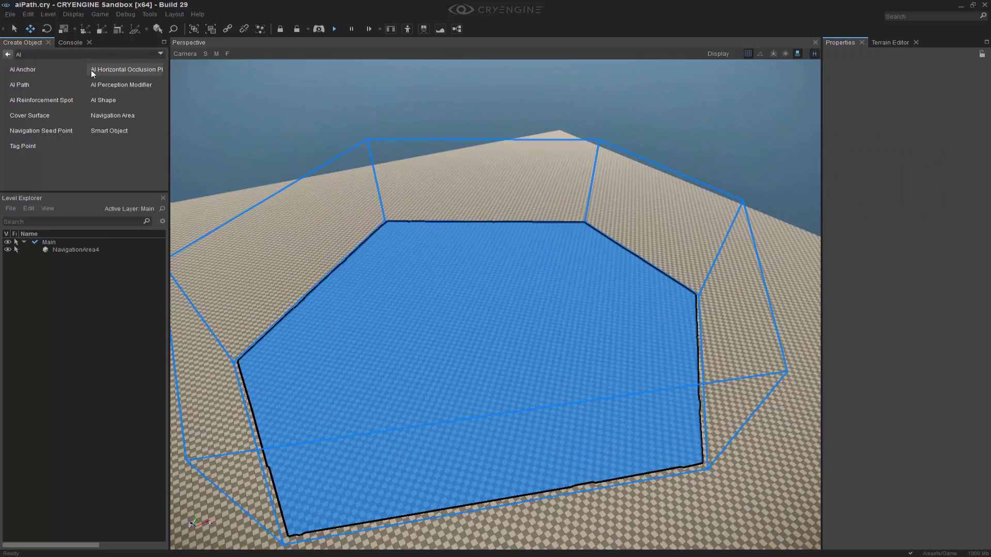
Place a Human entity from the AI Characters category inside the navigation area, near its front corner.
left_click(8, 54)
left_click(24, 103)
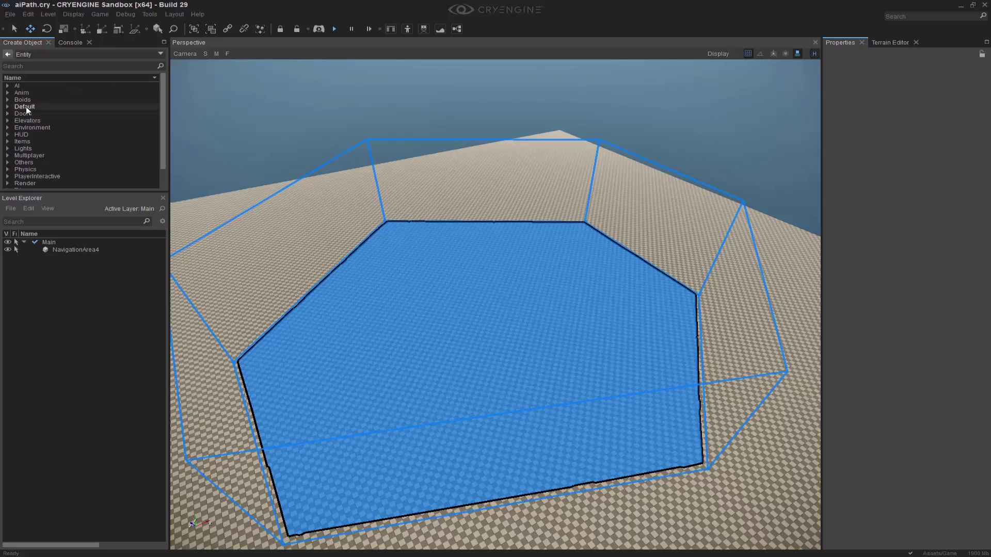
left_click(7, 86)
left_click(17, 107)
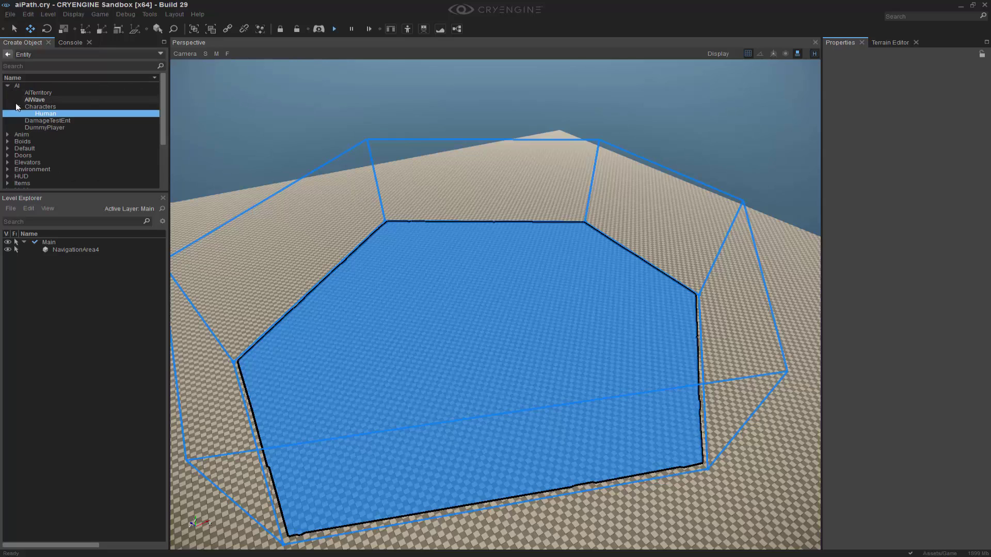
left_click(55, 115)
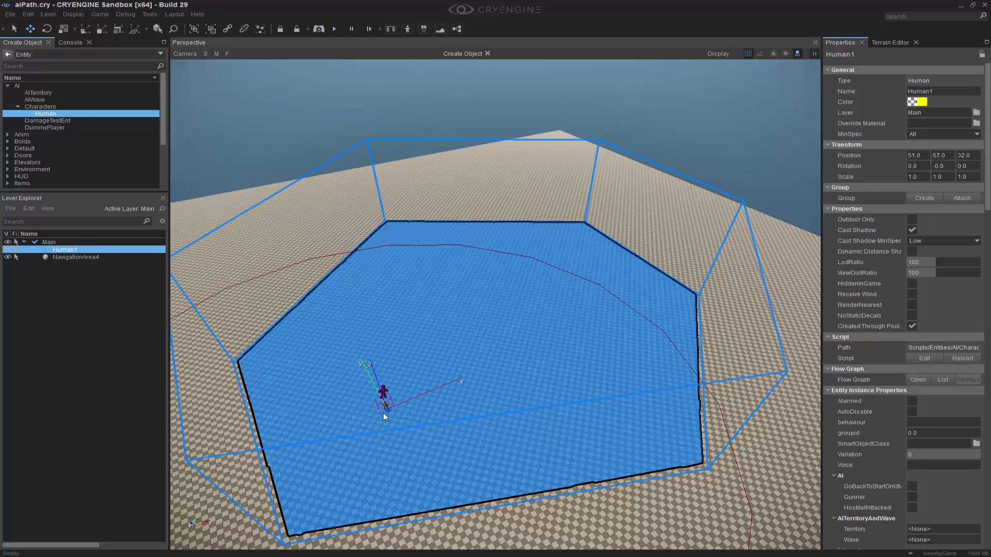
left_click(346, 445)
Stop the AI simulation in the level and reselect the human character.
right_click_drag(467, 426, 341, 220)
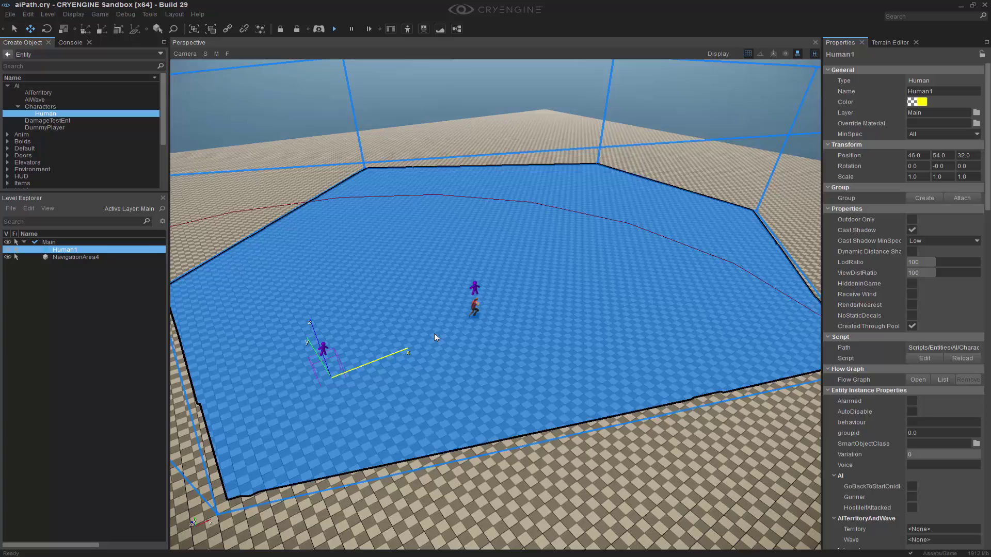
middle_click_drag(459, 396, 493, 375)
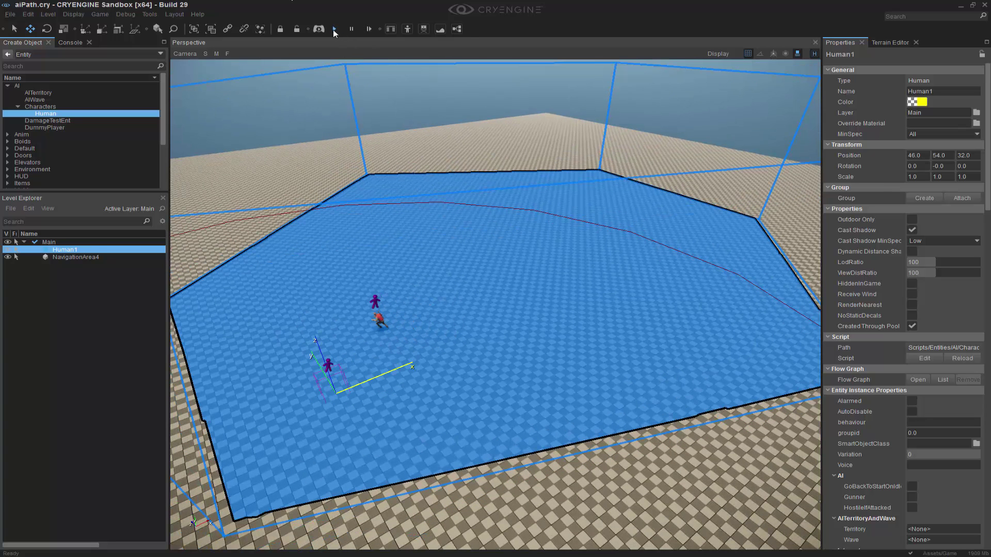
left_click(334, 30)
left_click(526, 296)
left_click(328, 363)
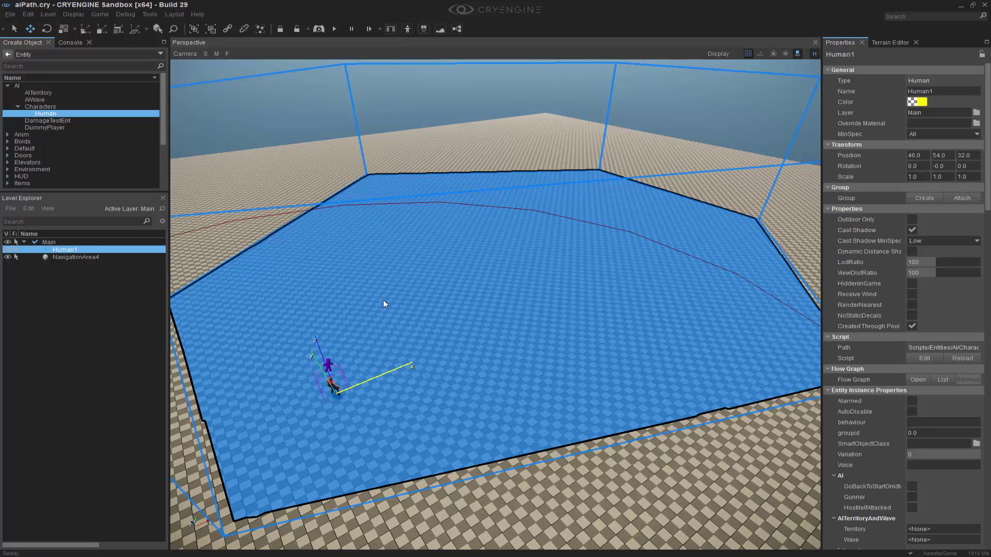
Create a flow graph for the human in a group named path_FG and dock the Flow Graph editor beside the Perspective view.
middle_click_drag(385, 304, 383, 289)
right_click(331, 349)
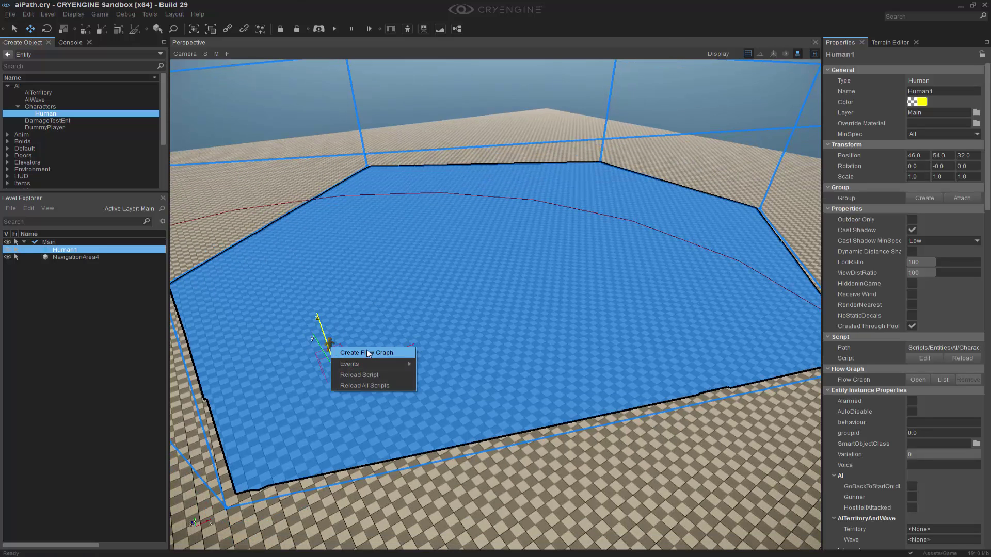
left_click(367, 350)
type("path_FG")
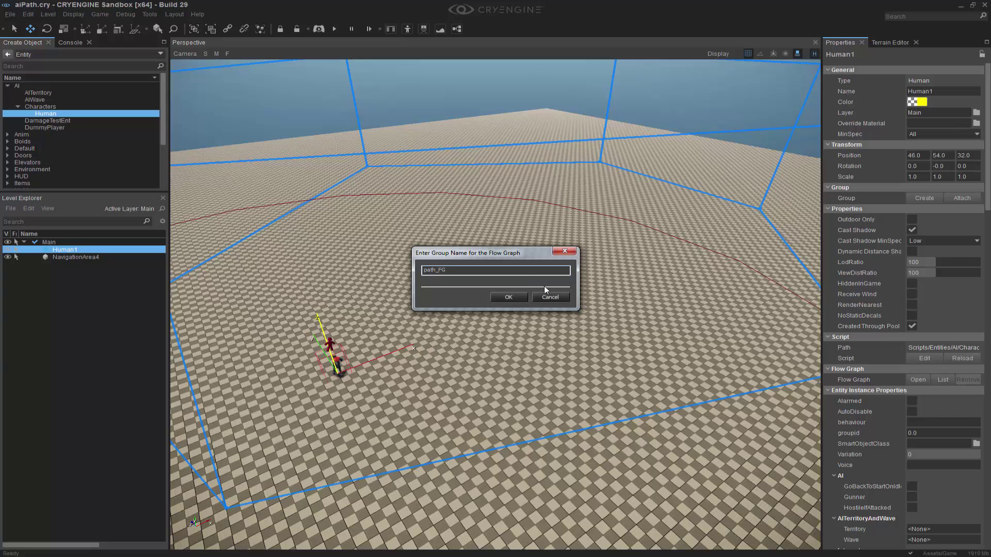
left_click(509, 297)
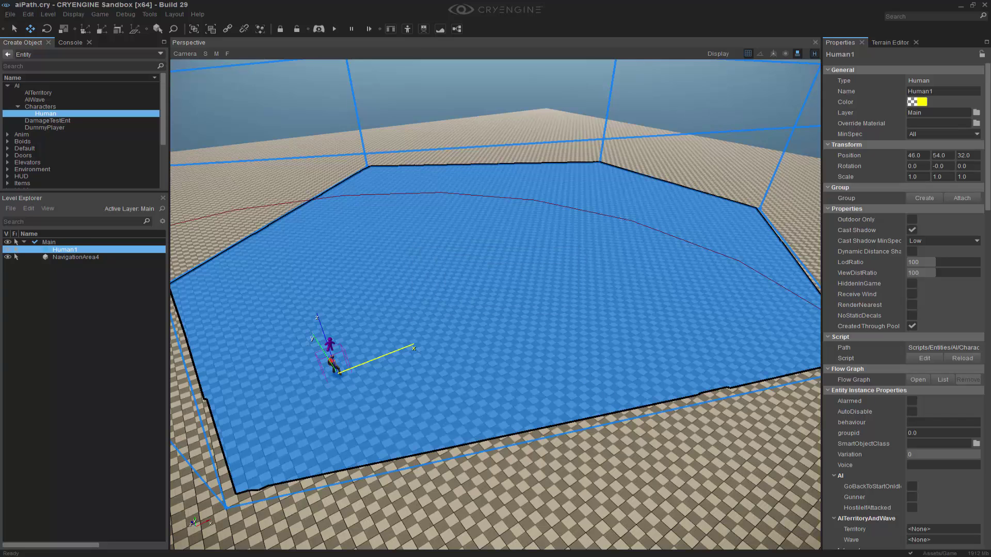
left_click_drag(435, 273, 495, 295)
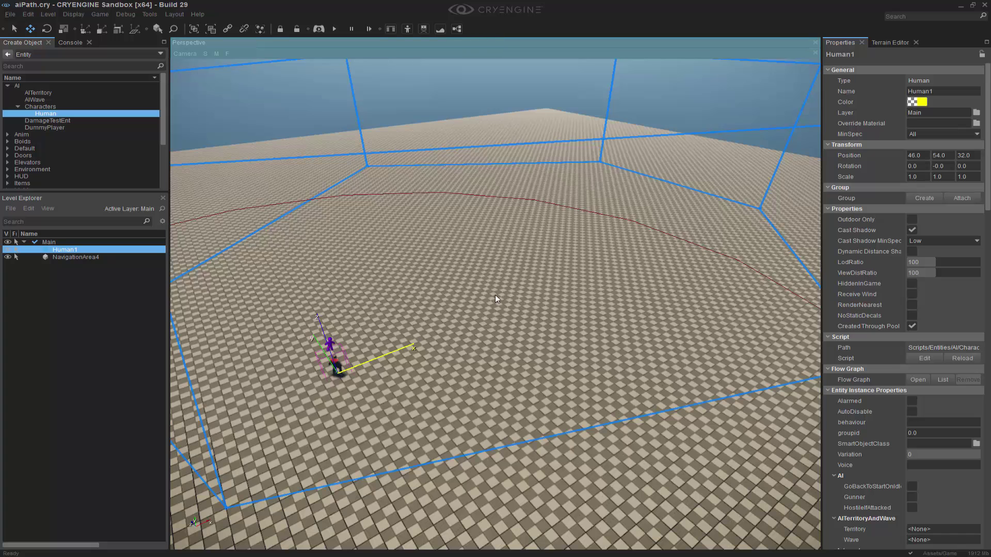
left_click(230, 42)
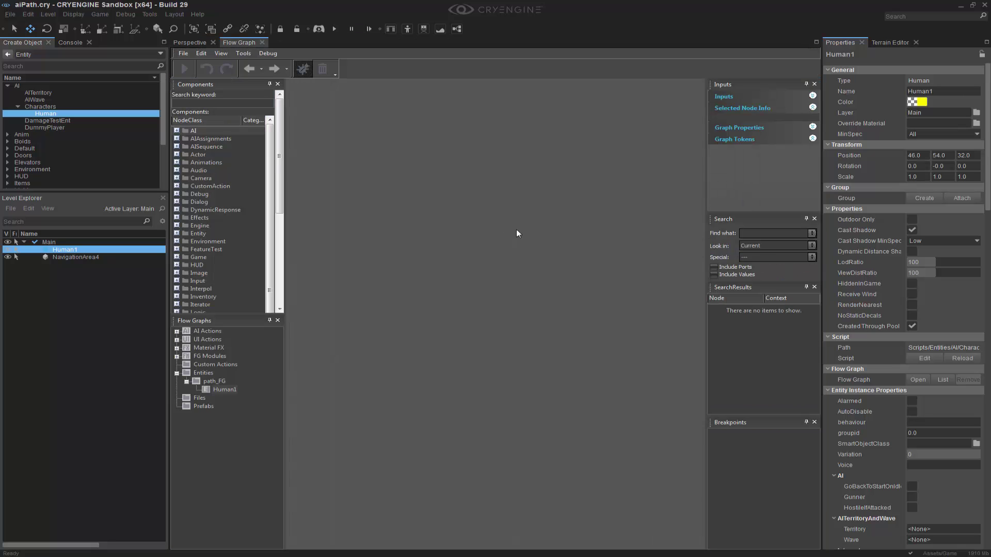
Add an AISequence:Start node to the human's flow graph.
left_click(177, 147)
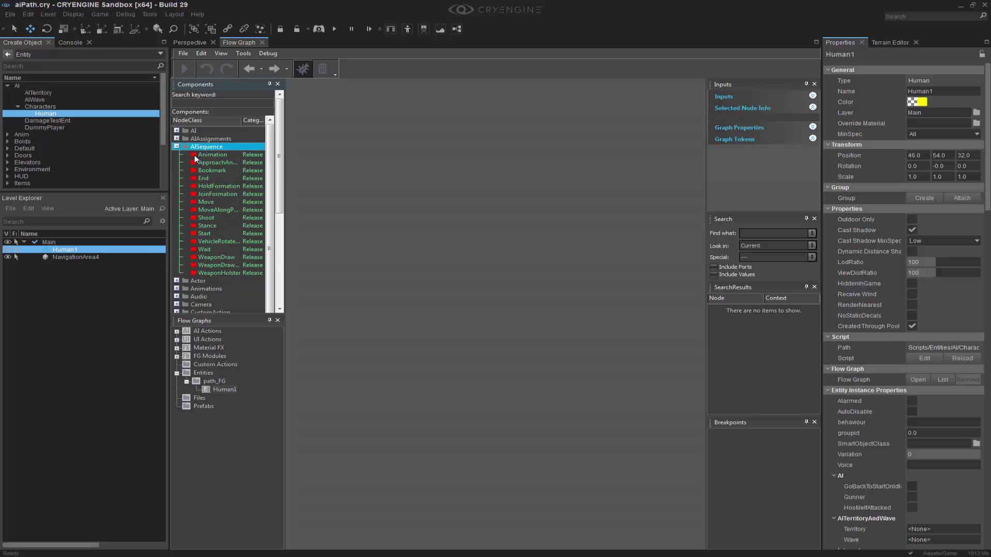
left_click(207, 235)
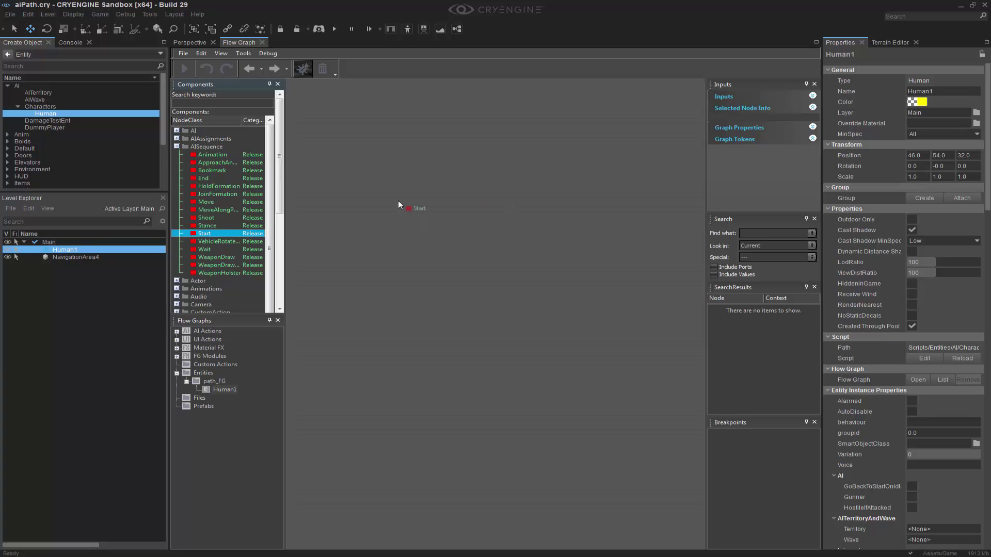
left_click_drag(486, 223, 489, 220)
Add a Game:Start node wired to the AISequence:Start node's Start input, and assign the graph entity to AISequence:Start.
right_click(341, 234)
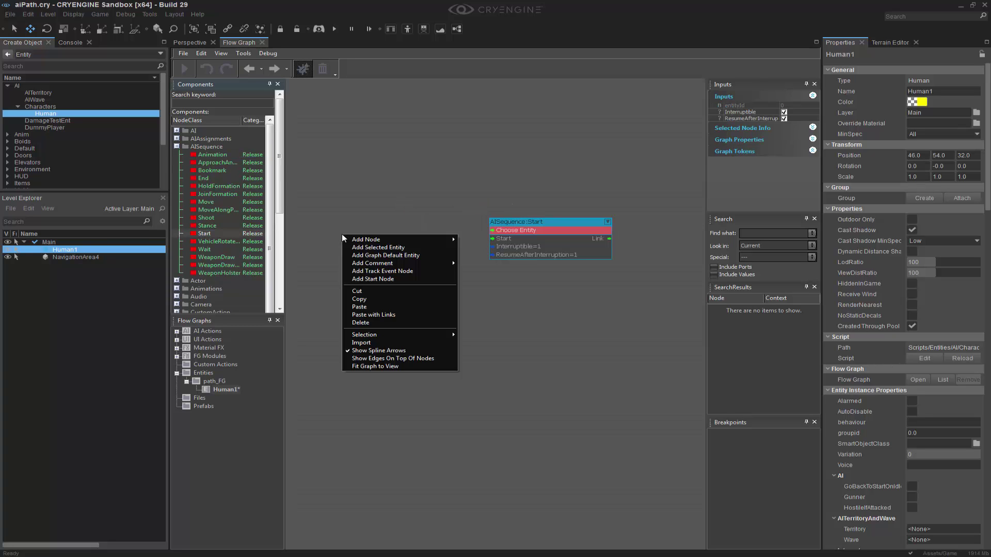
left_click(384, 279)
left_click_drag(396, 241, 393, 221)
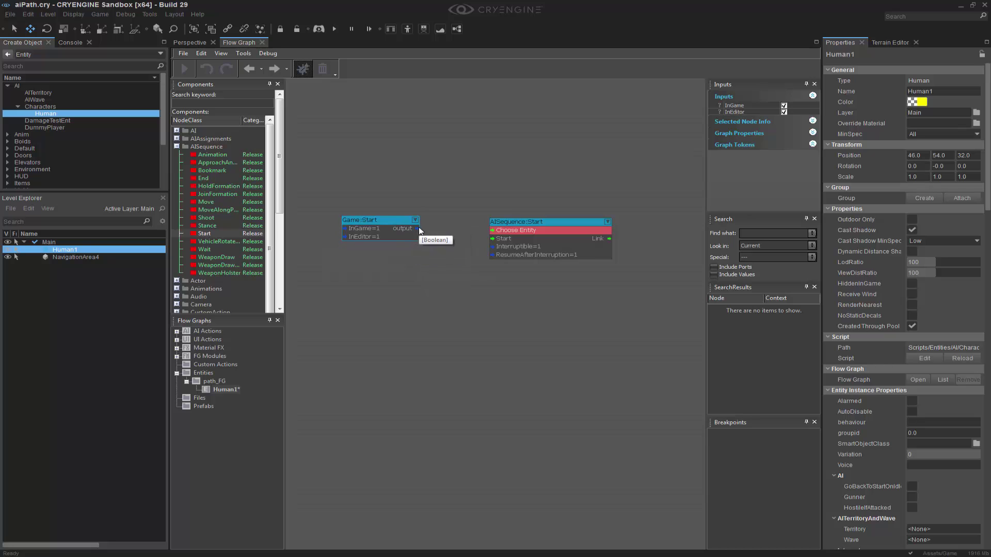
left_click_drag(506, 243, 505, 240)
right_click(524, 222)
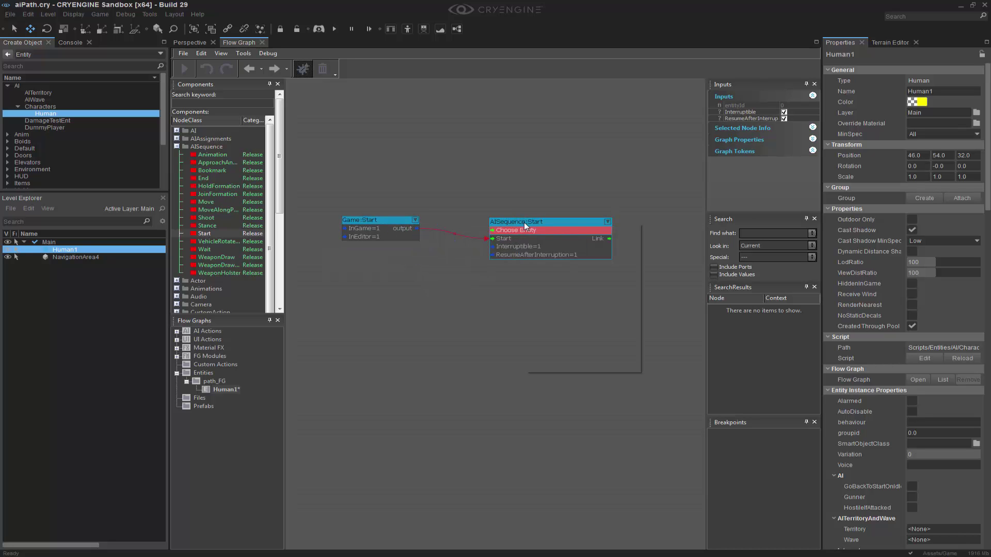
left_click(552, 236)
Add an AISequence:MoveAlongPath node with the graph entity assigned and connect AISequence:Start's Link output to its Start input.
middle_click_drag(510, 295, 419, 303)
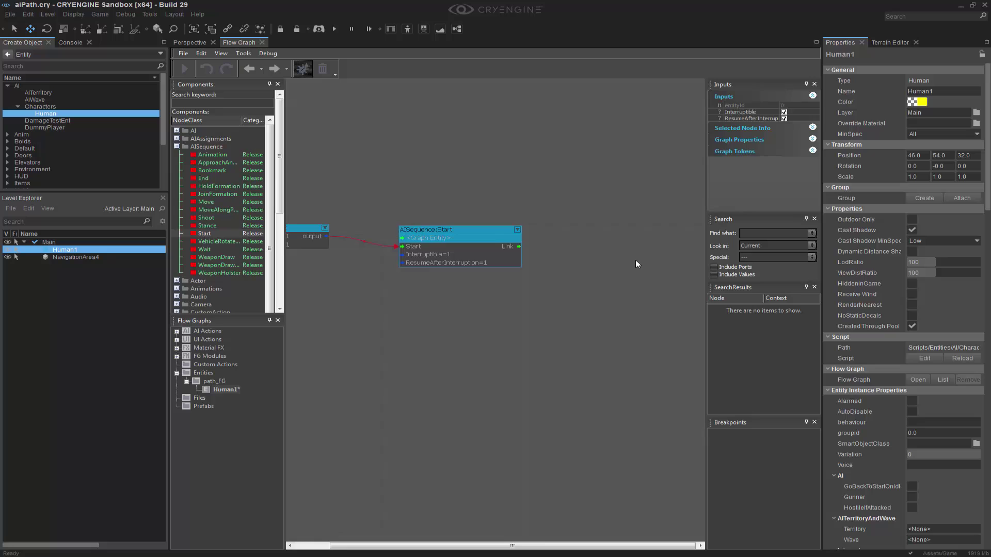
left_click(636, 271)
middle_click_drag(636, 272, 550, 252)
left_click_drag(242, 210, 506, 209)
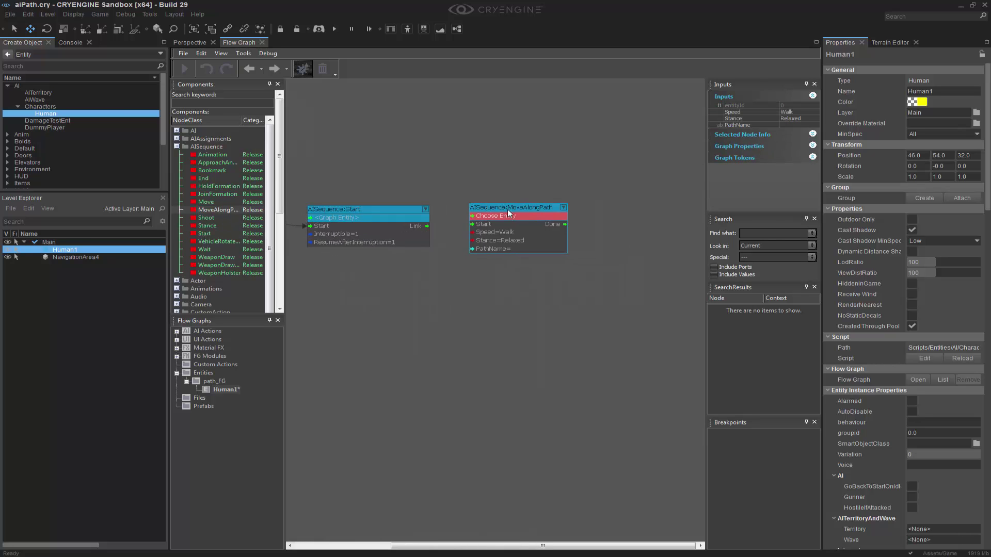
right_click(507, 211)
left_click(540, 222)
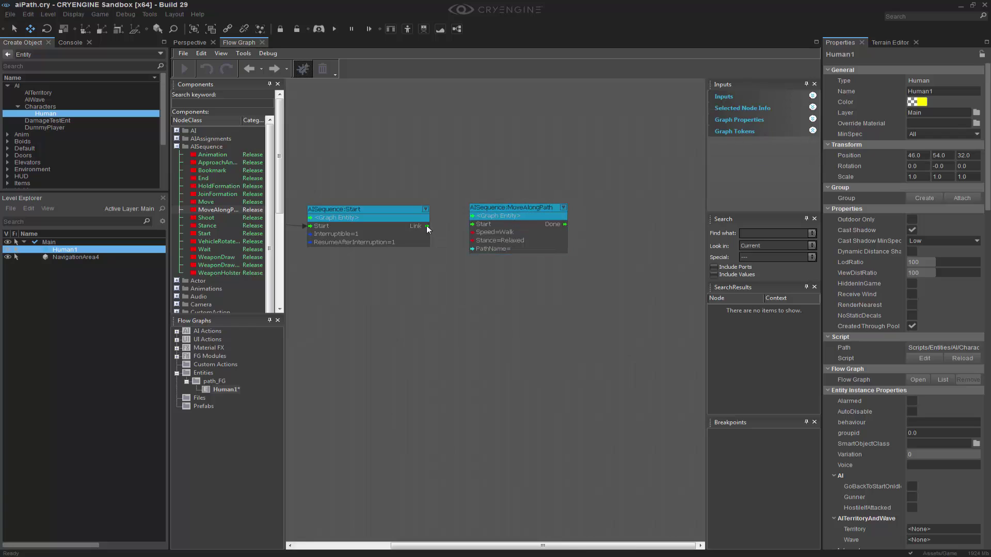
left_click_drag(426, 225, 471, 224)
Set the MoveAlongPath node's Speed to Run and its Stance to Alert.
left_click(493, 209)
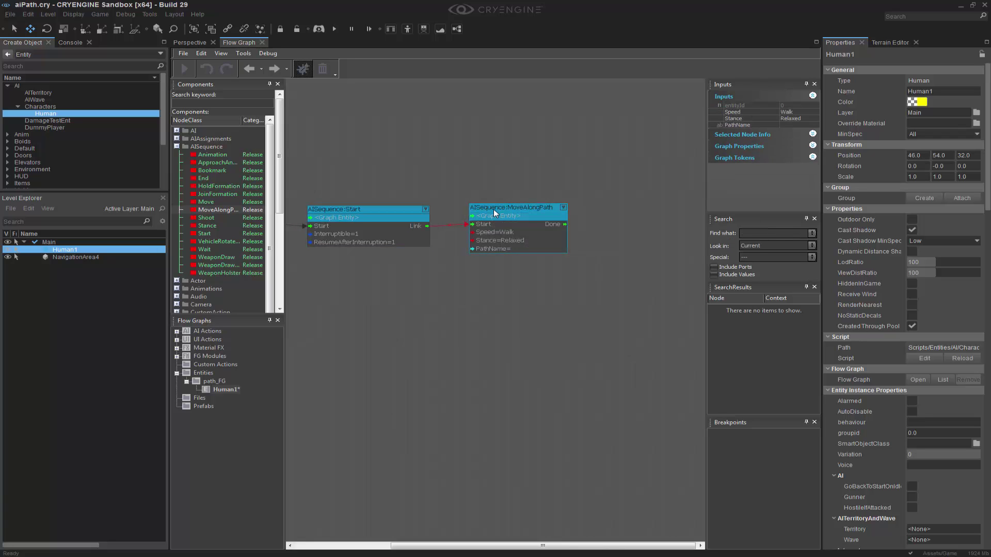
left_click(792, 112)
left_click(798, 112)
left_click(791, 119)
left_click(792, 119)
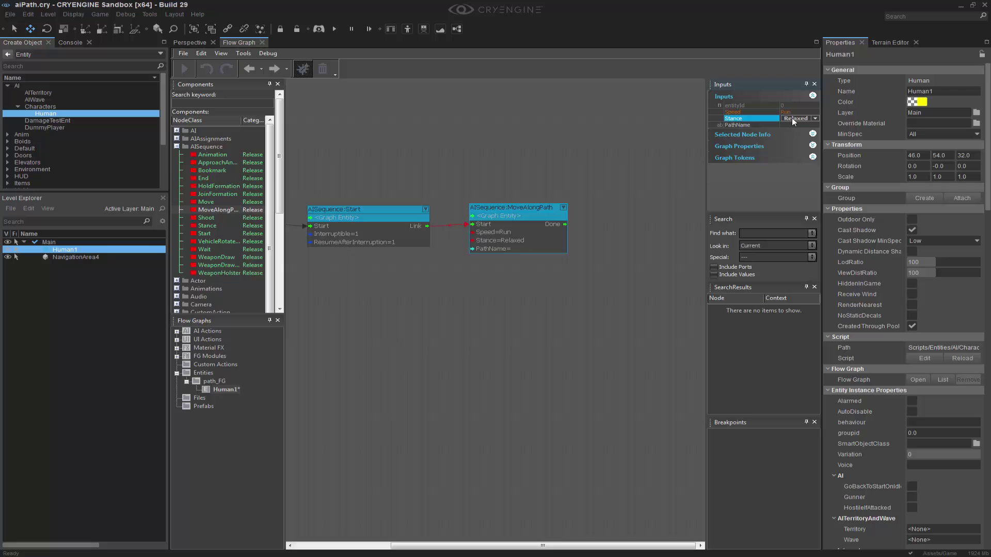
left_click(792, 119)
left_click(793, 126)
left_click(568, 381)
Set the MoveAlongPath node's PathName to tutPath.
right_click_drag(598, 301, 528, 307)
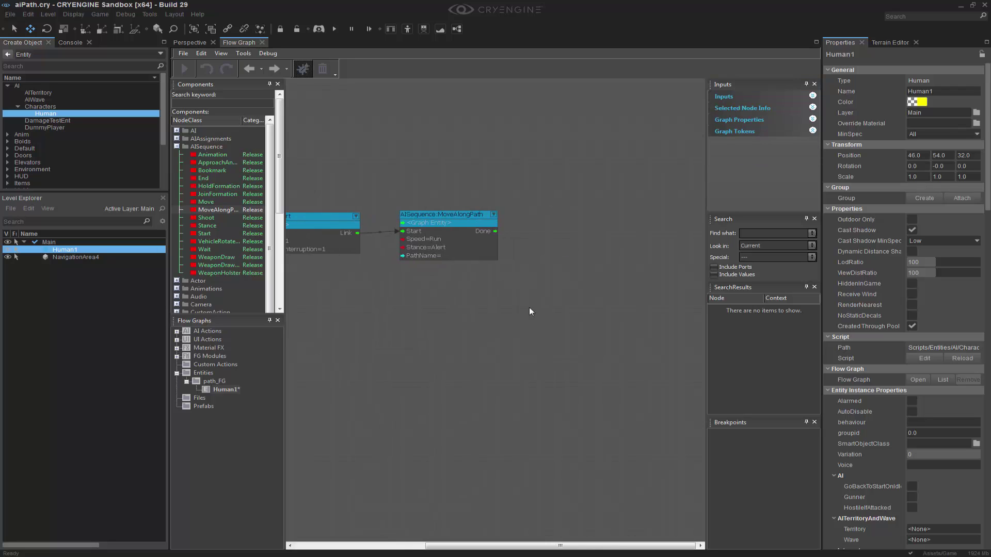
left_click(475, 215)
left_click(803, 124)
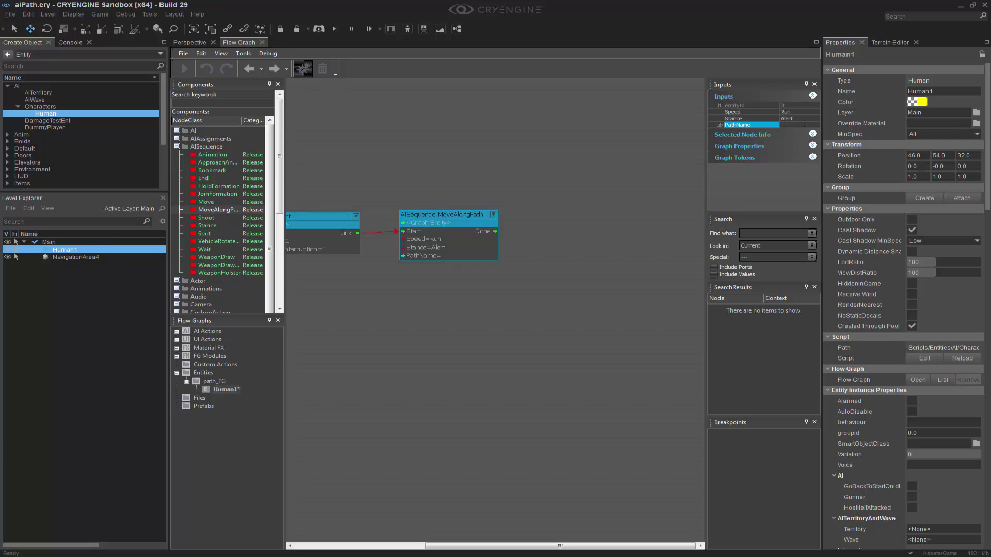
type("tutPath")
key("Return")
left_click(513, 316)
Add an AISequence:End node and connect MoveAlongPath's Done output to its End input.
right_click_drag(513, 316, 461, 306)
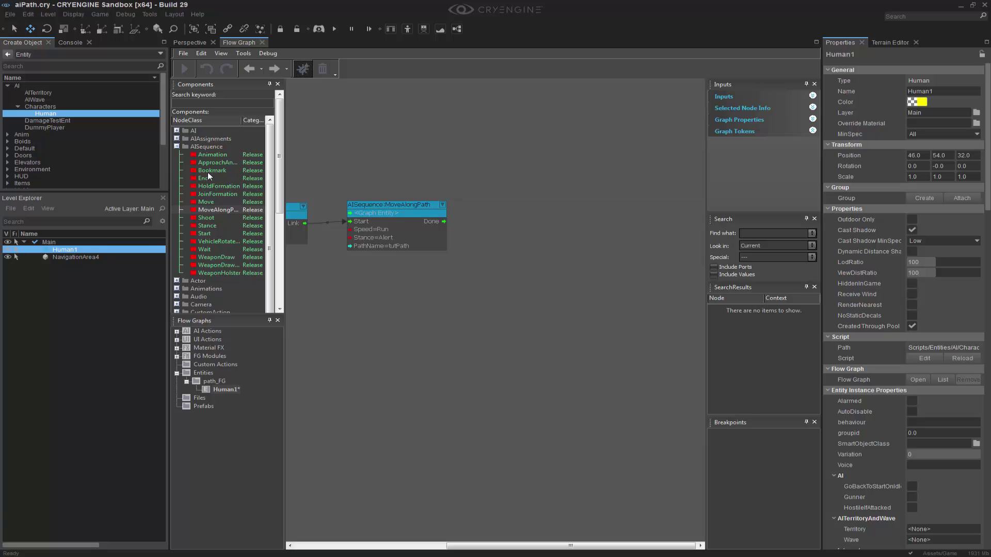
left_click_drag(208, 177, 506, 206)
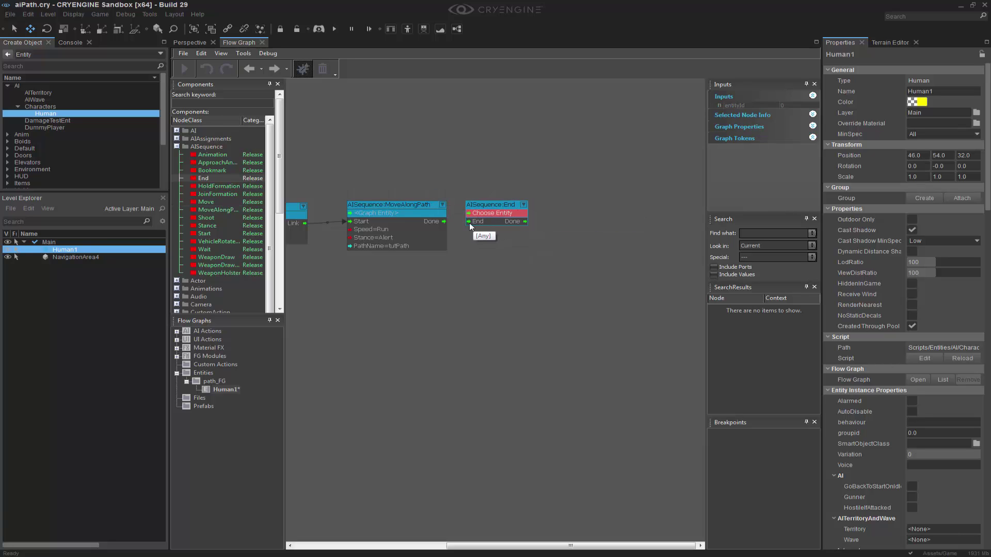
left_click_drag(444, 221, 516, 208)
right_click_drag(562, 284, 481, 286)
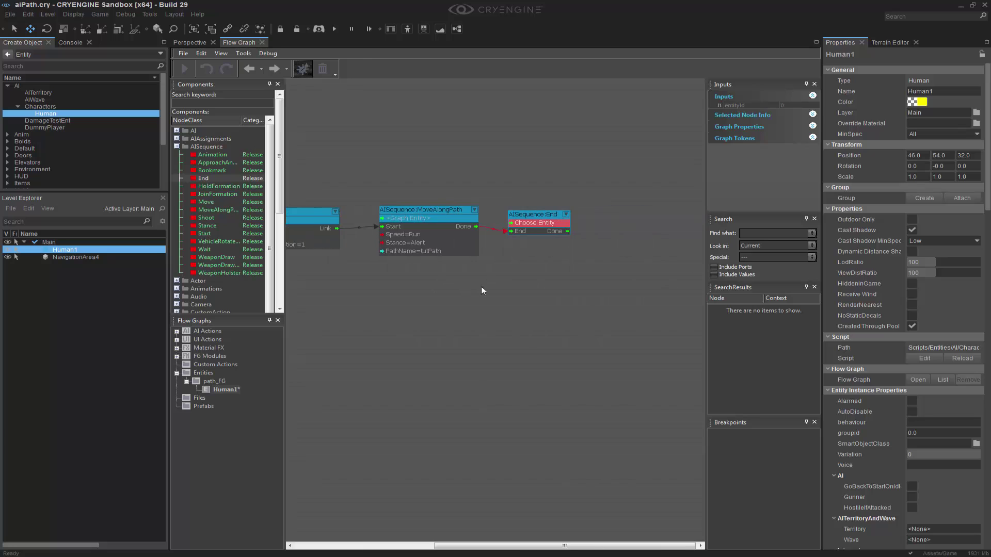
Line up the AISequence:End node with MoveAlongPath and assign the graph entity to it.
left_click_drag(534, 212, 534, 207)
right_click(527, 208)
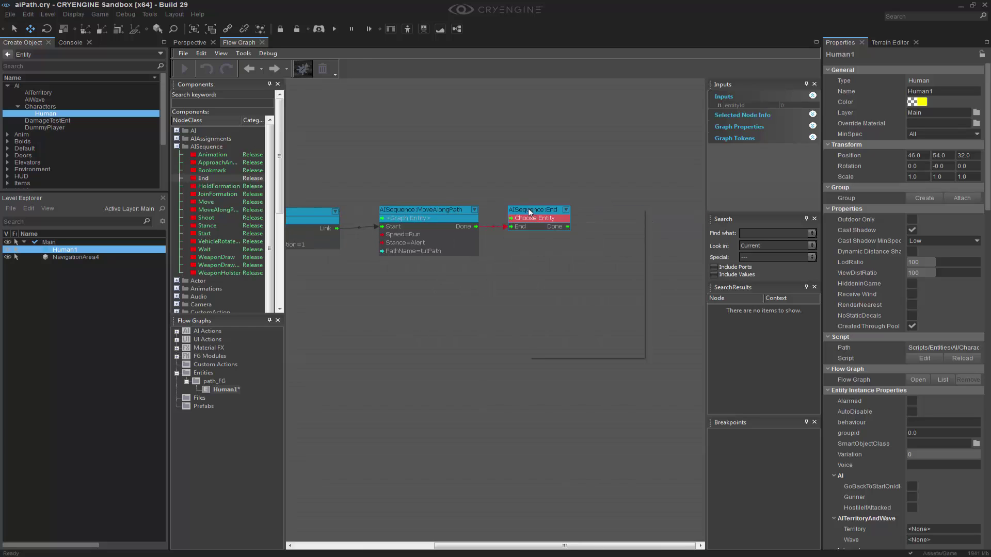
left_click(557, 221)
Tidy the graph by moving the AISequence:Start and Game:Start nodes closer to the rest of the node chain.
scroll(475, 309, "down", 2)
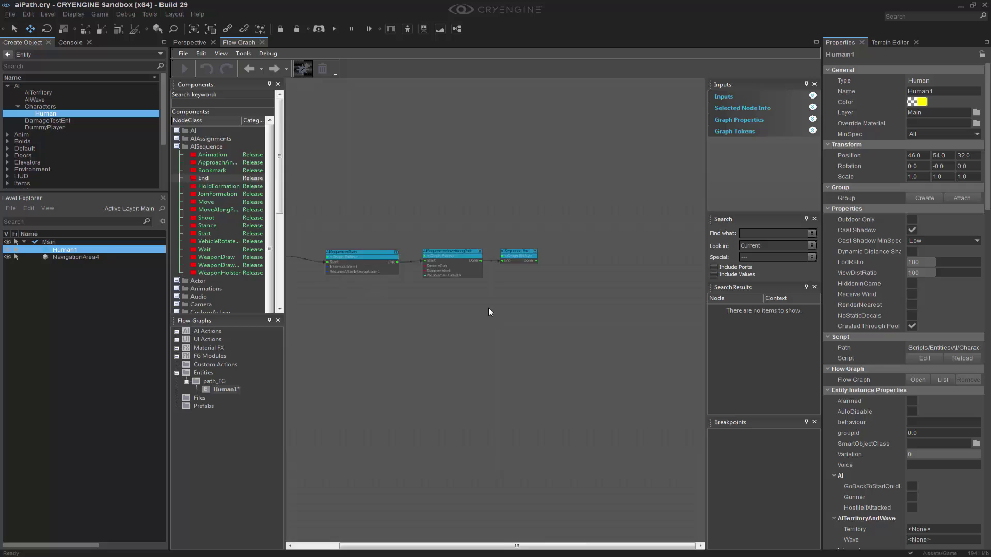
right_click_drag(488, 307, 558, 301)
left_click_drag(462, 247, 468, 249)
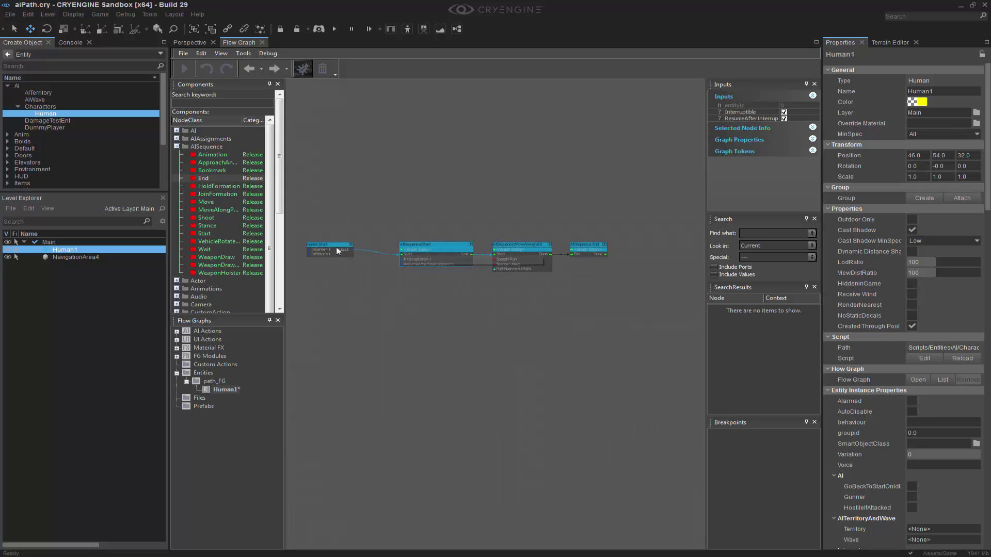
left_click_drag(336, 247, 368, 245)
right_click(367, 243)
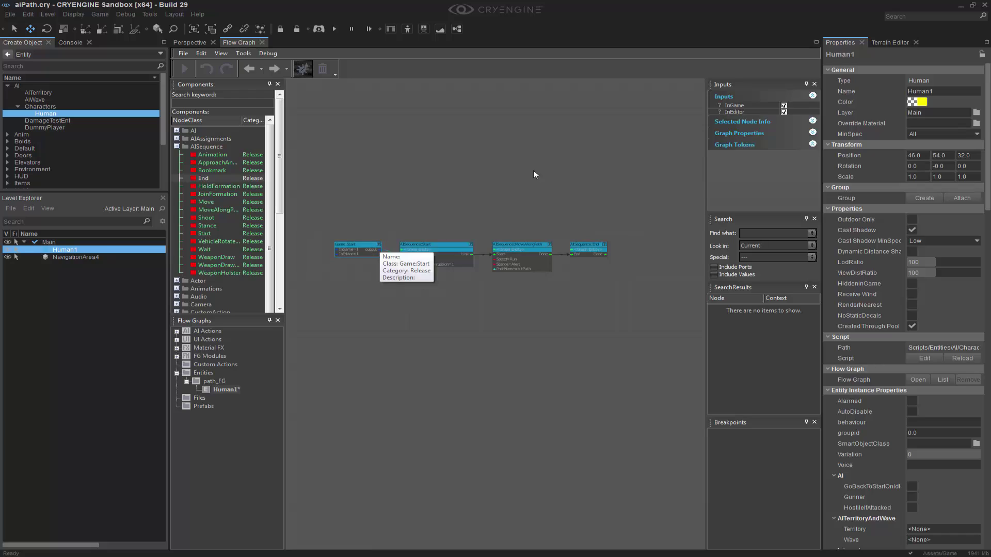
left_click(533, 172)
Return to the perspective view, look down on the navigation area and deselect the human character.
left_click(190, 45)
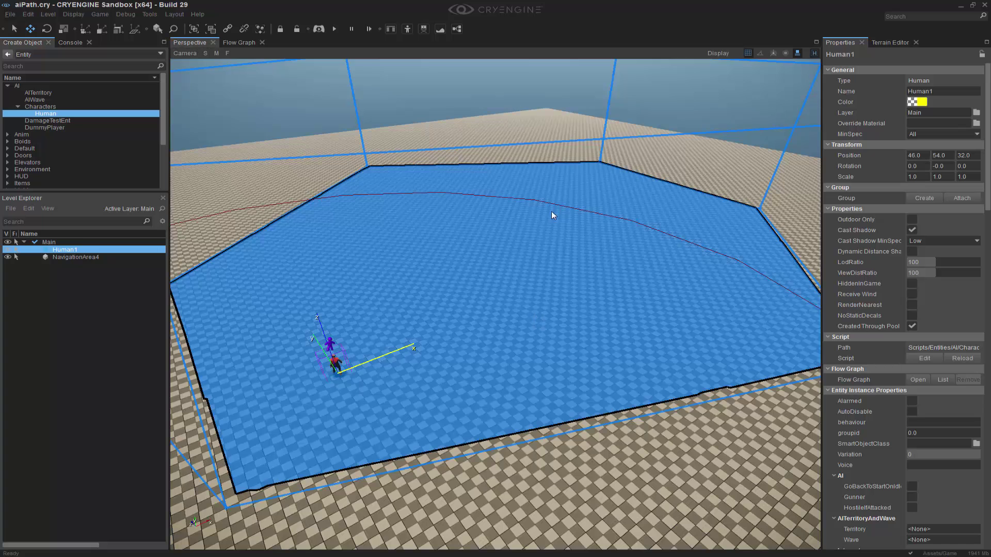
mouse_move(586, 335)
right_mouse_down()
mouse_move(586, 263)
mouse_move(586, 335)
right_mouse_up()
left_click(586, 336)
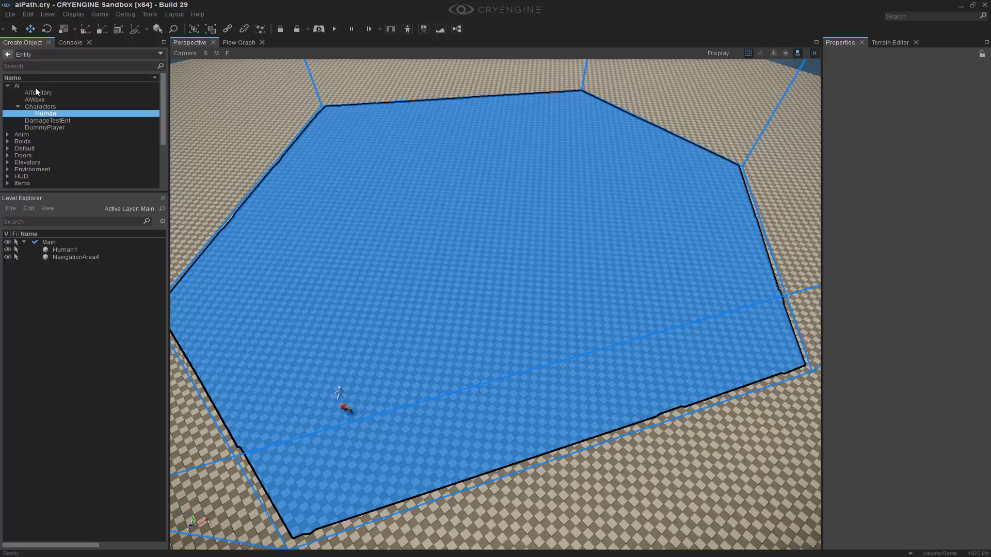
Draw an eight-point AI Path starting at about 46, 66 and arcing clockwise around the inside of the navigation area.
left_click(9, 55)
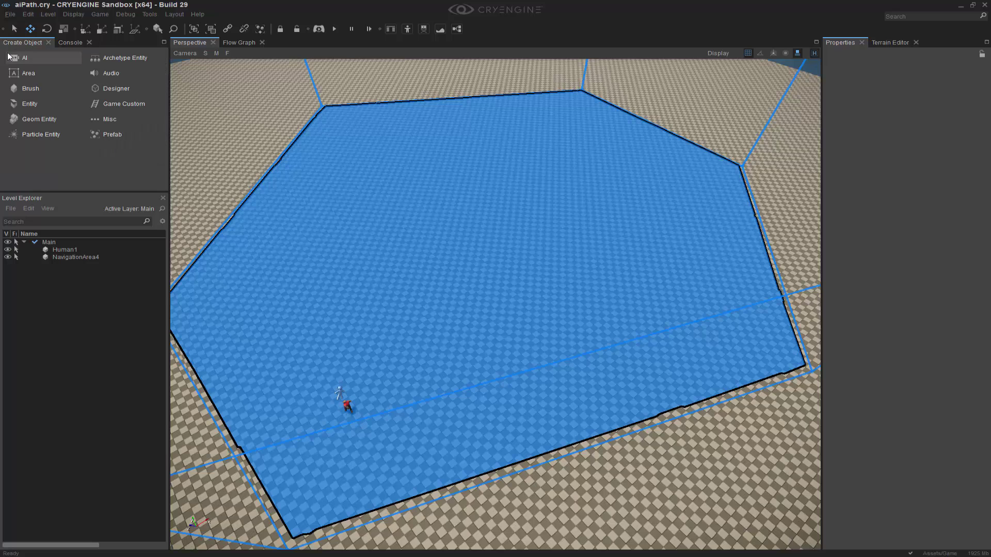
left_click(25, 60)
left_click(29, 87)
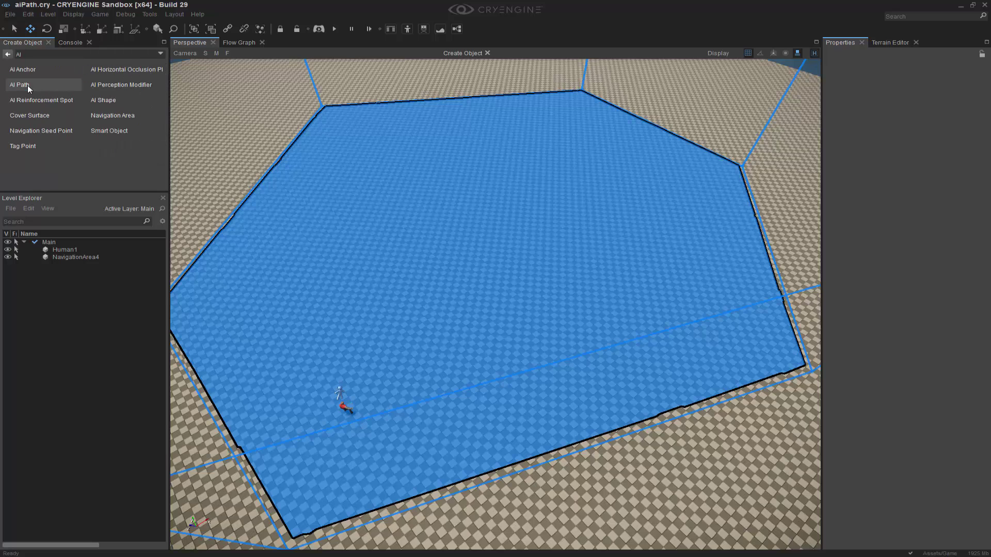
left_click(279, 308)
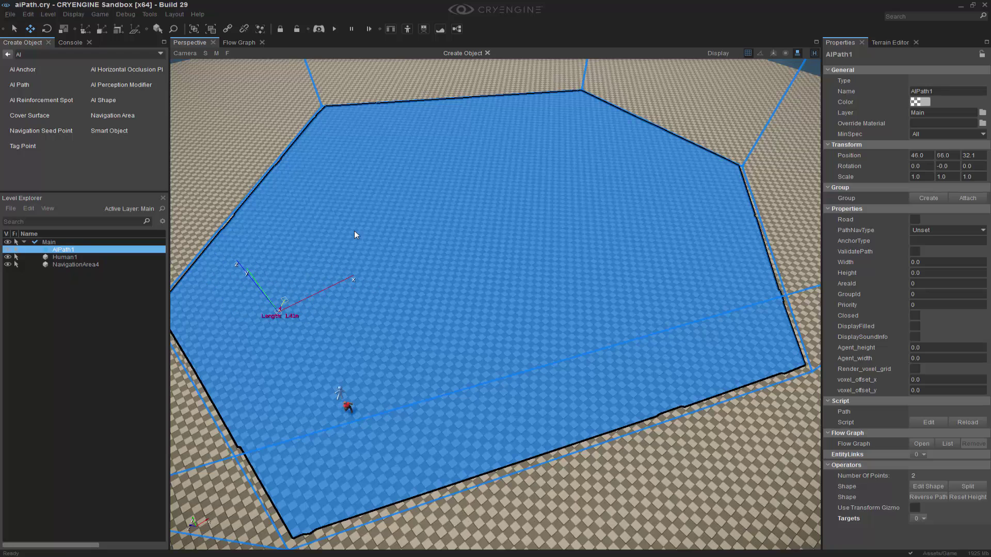
left_click(333, 187)
left_click(390, 149)
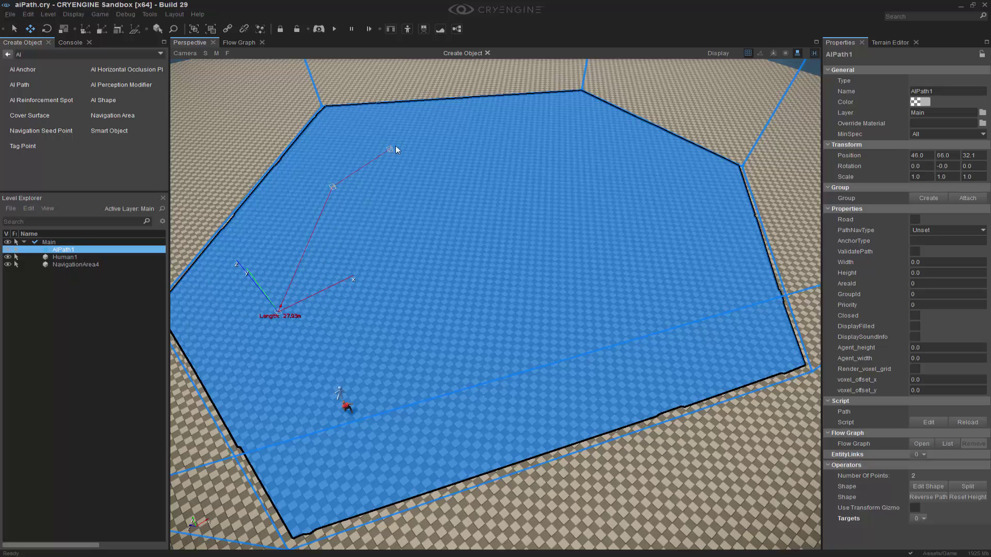
left_click(500, 131)
left_click(610, 150)
left_click(673, 209)
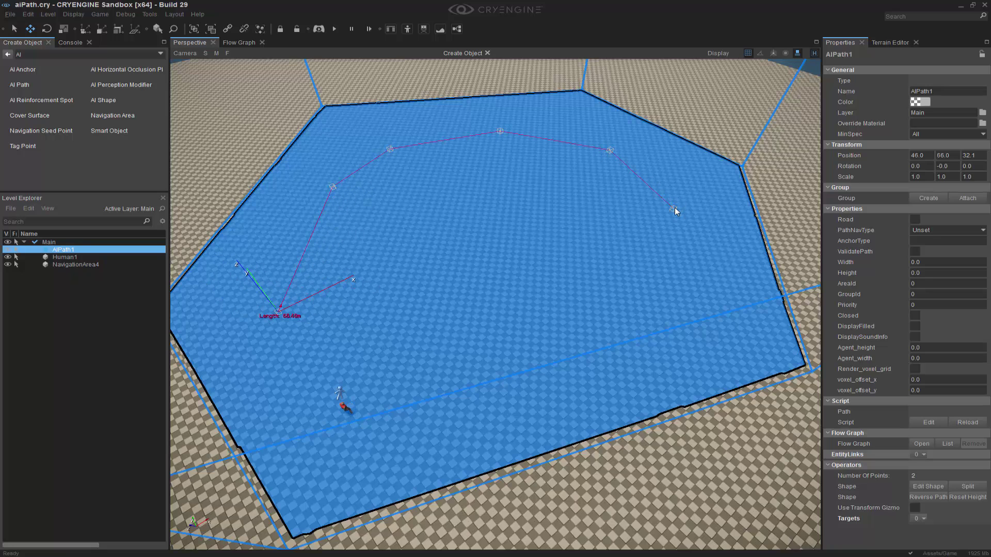
left_click(663, 292)
double_click(583, 329)
right_click_drag(583, 329, 592, 401)
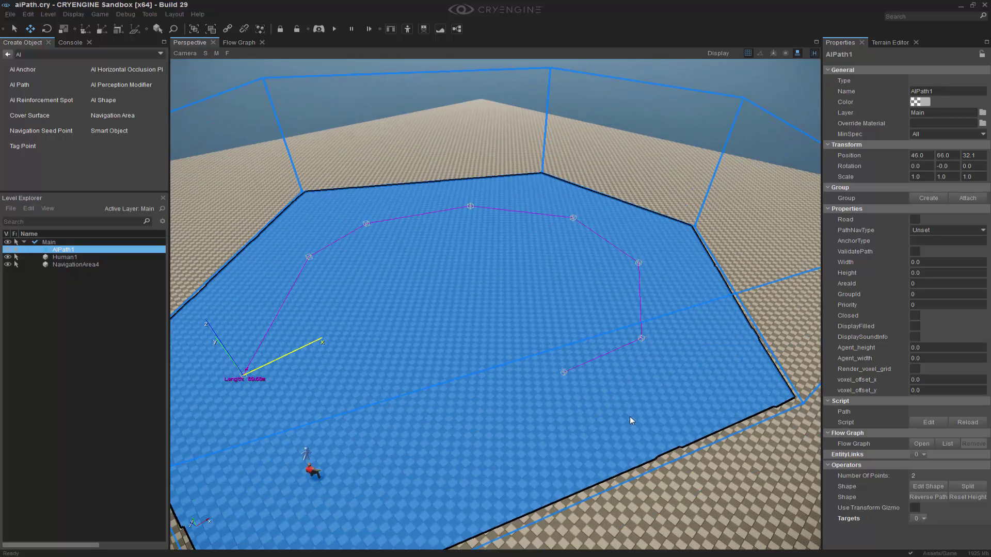
Check the path name used in the flow graph, rename the AI path as tutPath and deselect it.
left_click(238, 43)
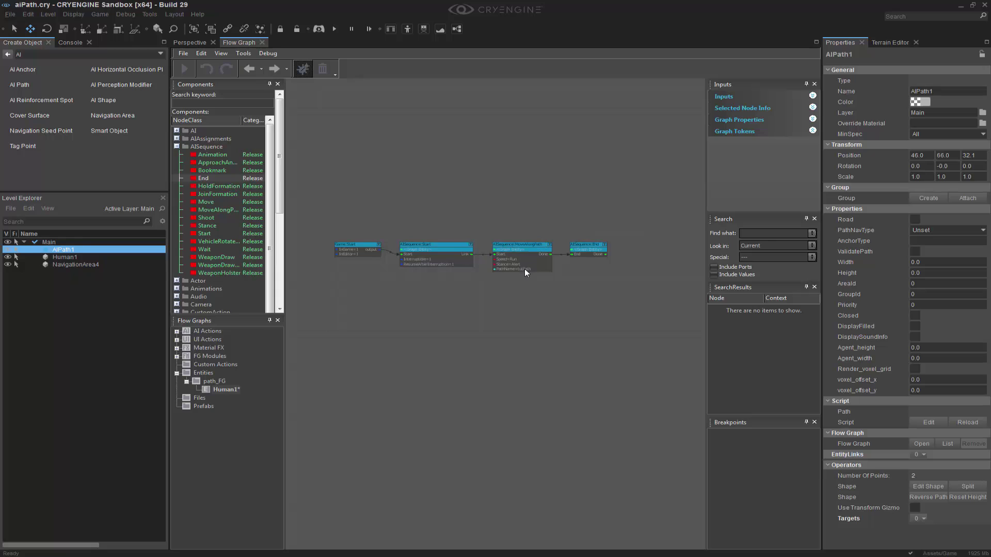
left_click(189, 42)
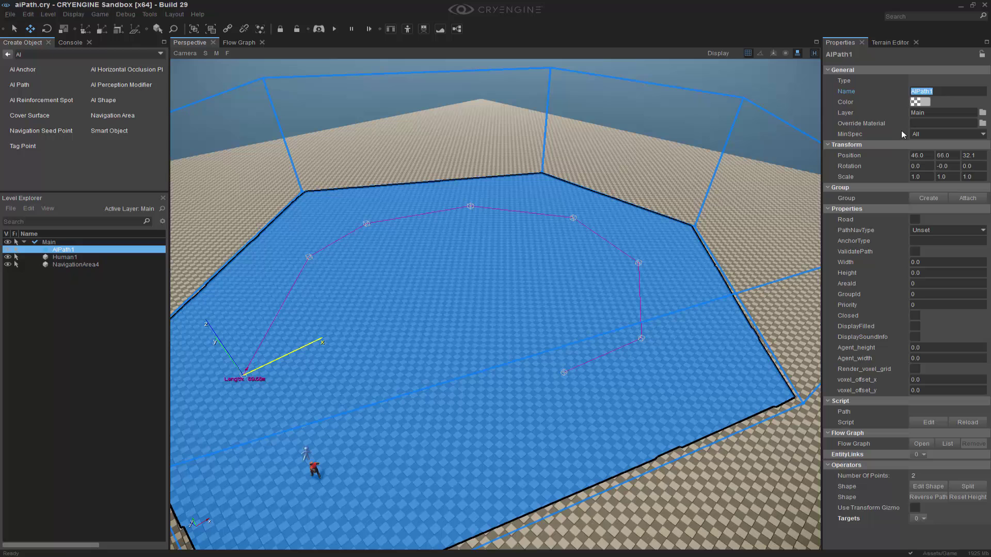
type("tutPath")
key("Return")
left_click(514, 285)
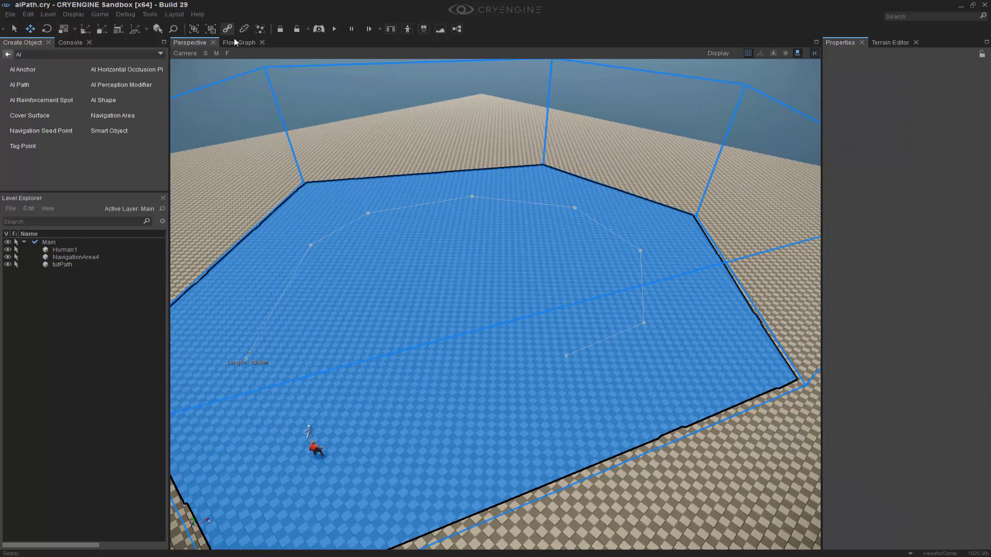
Dock the Flow Graph editor below the perspective viewport and frame the whole node chain in it.
left_click_drag(239, 43, 1, 149)
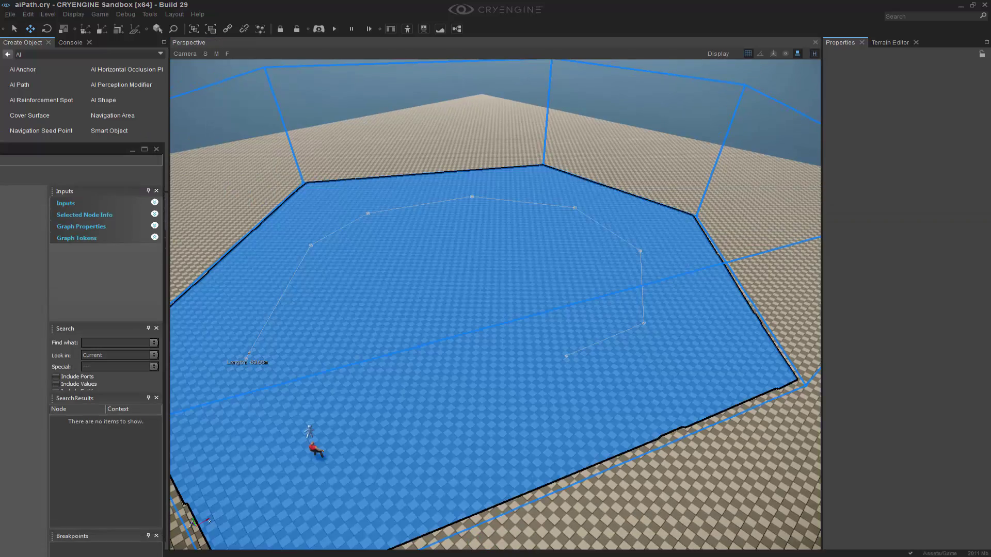
left_click_drag(77, 150, 506, 506)
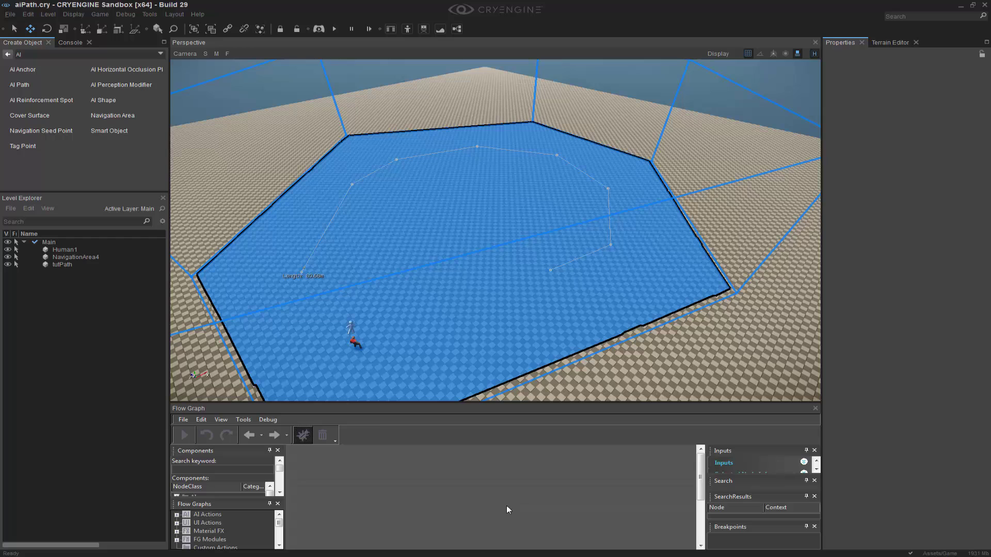
right_click_drag(507, 507, 518, 438)
scroll(519, 438, "down", 4)
scroll(541, 489, "up", 3)
right_click_drag(493, 508, 508, 524)
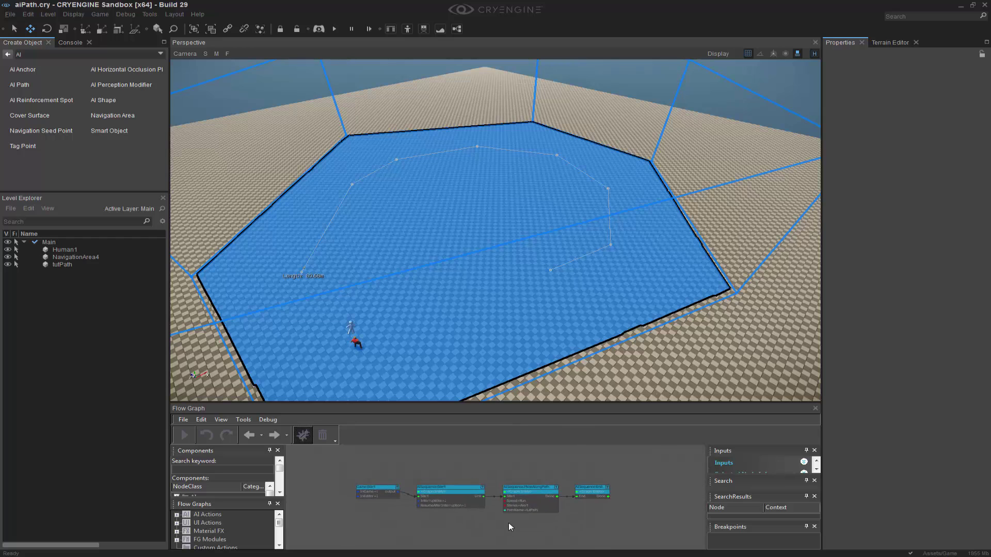
scroll(555, 524, "up", 2)
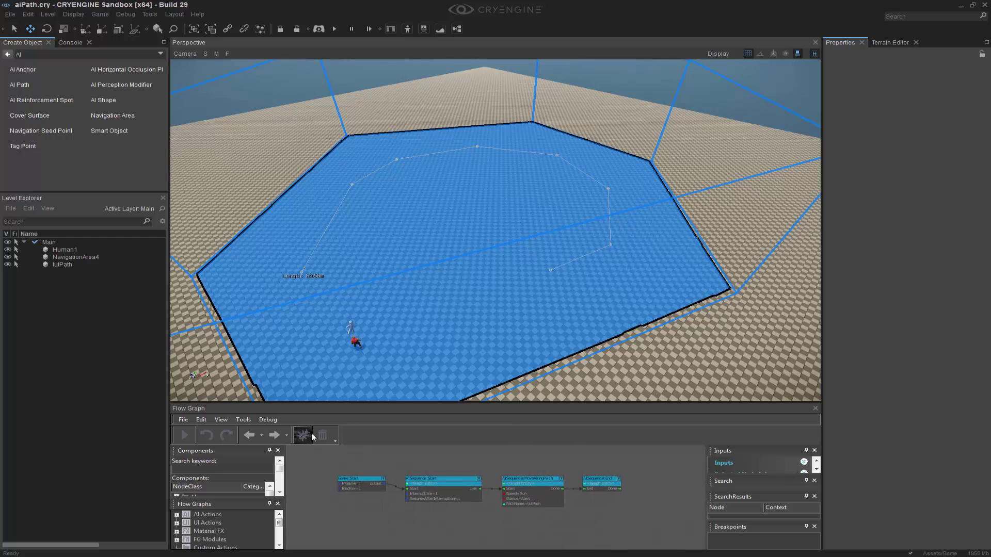
Run the AI/physics simulation and watch the human character up close in the viewport.
right_click_drag(574, 235, 548, 181)
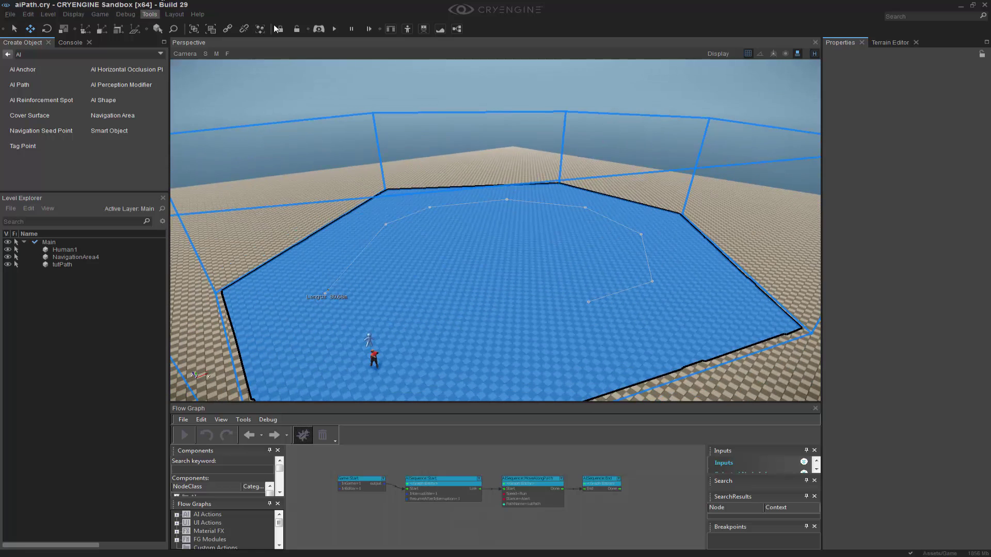
left_click(335, 31)
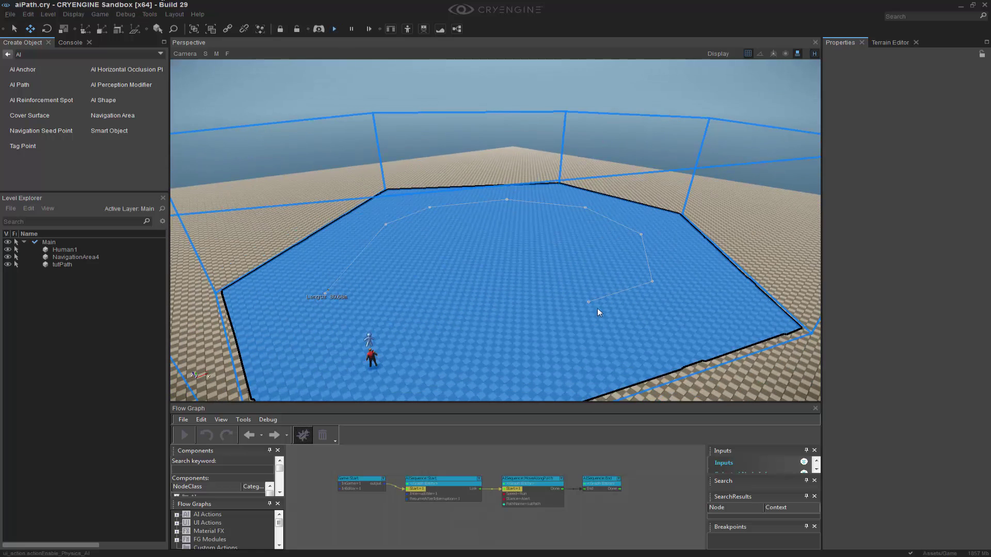
middle_click_drag(566, 297, 566, 290)
scroll(552, 264, "up", 2)
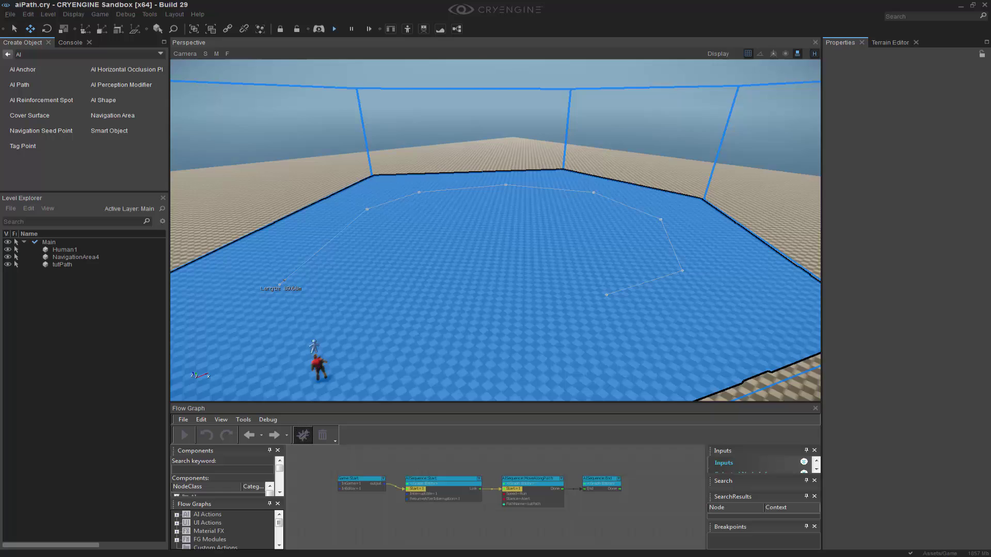
scroll(448, 250, "up", 2)
middle_click_drag(448, 302, 448, 250)
Nudge tutPath to about X 46.01, Y 66.29, Z 32.0, restart the AI/physics simulation and deselect the path.
left_click(275, 236)
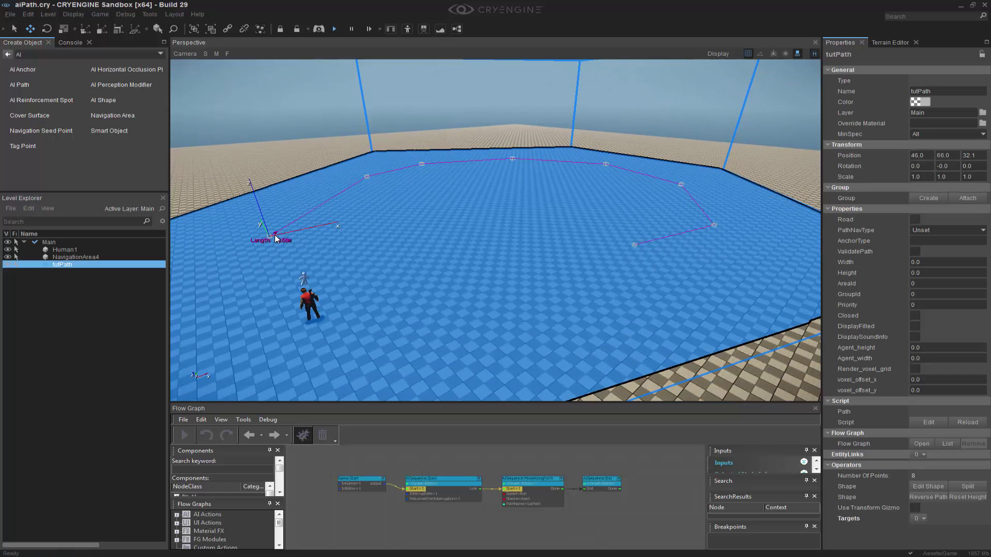
left_click_drag(275, 236, 299, 231)
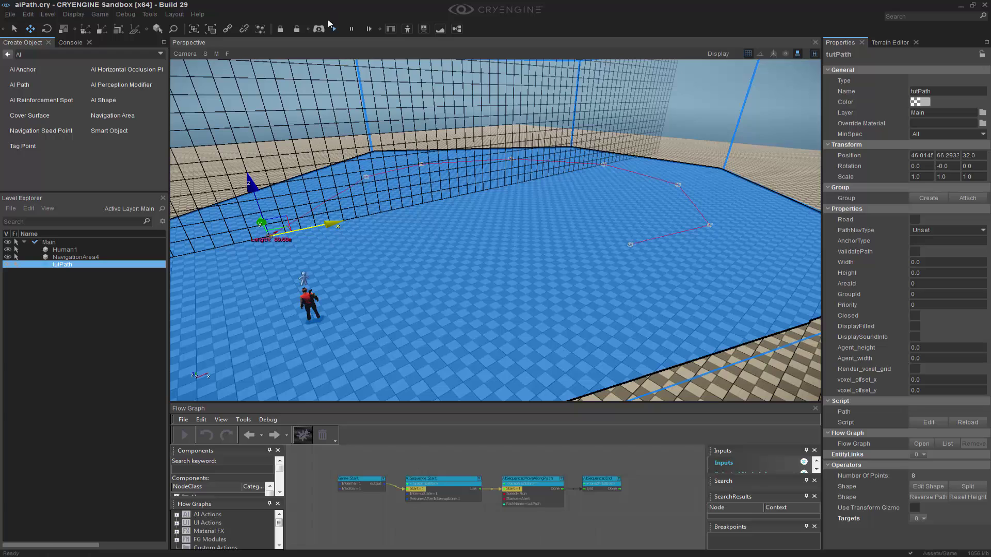
left_click(333, 29)
left_click(476, 247)
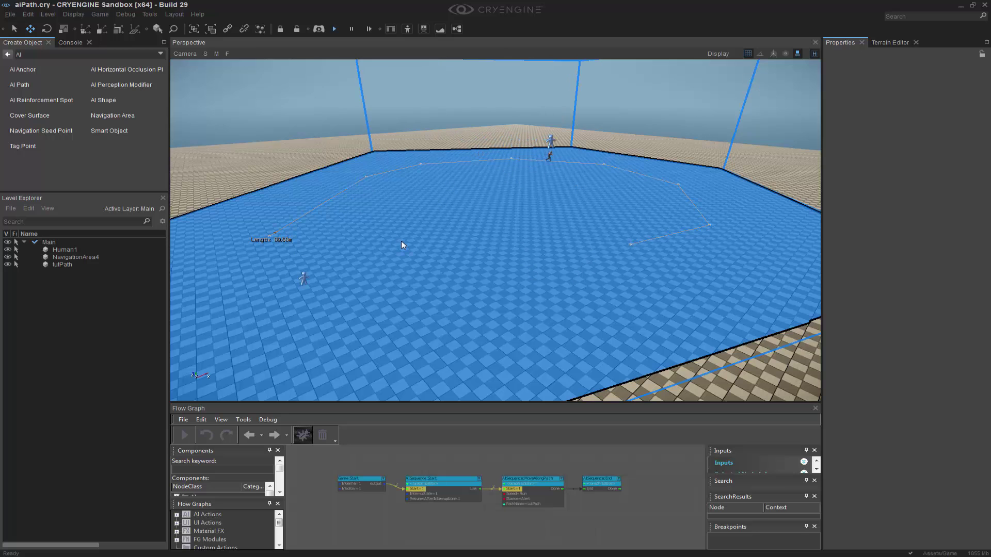
Watch the human run along tutPath, look briefly at the in-viewport console and stop the simulation.
right_click_drag(401, 241, 404, 258)
middle_click_drag(480, 254, 482, 277)
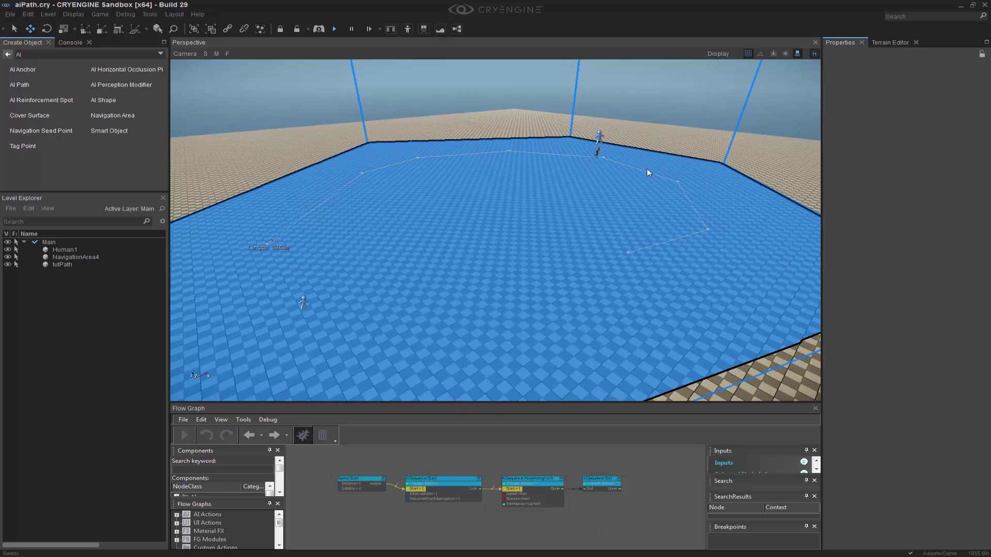
key("grave")
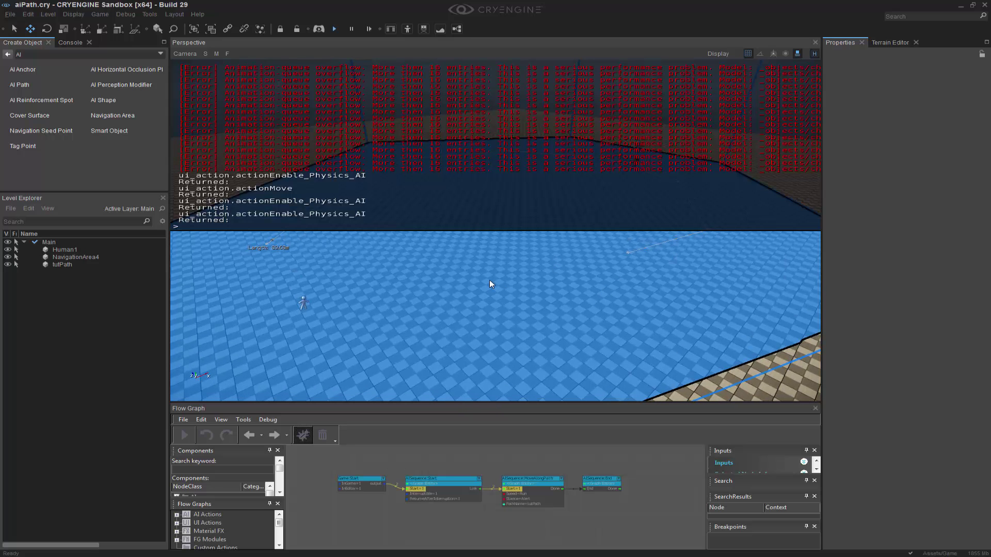
key("grave")
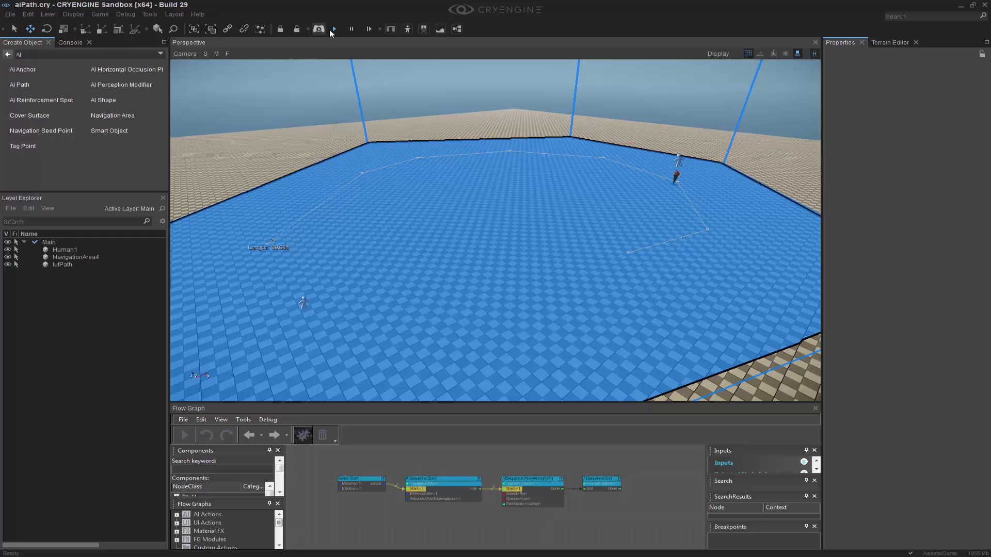
left_click(335, 29)
Place an HMMWV vehicle entity beside the human character at position 50, 54, 32.
right_click_drag(531, 178, 534, 194)
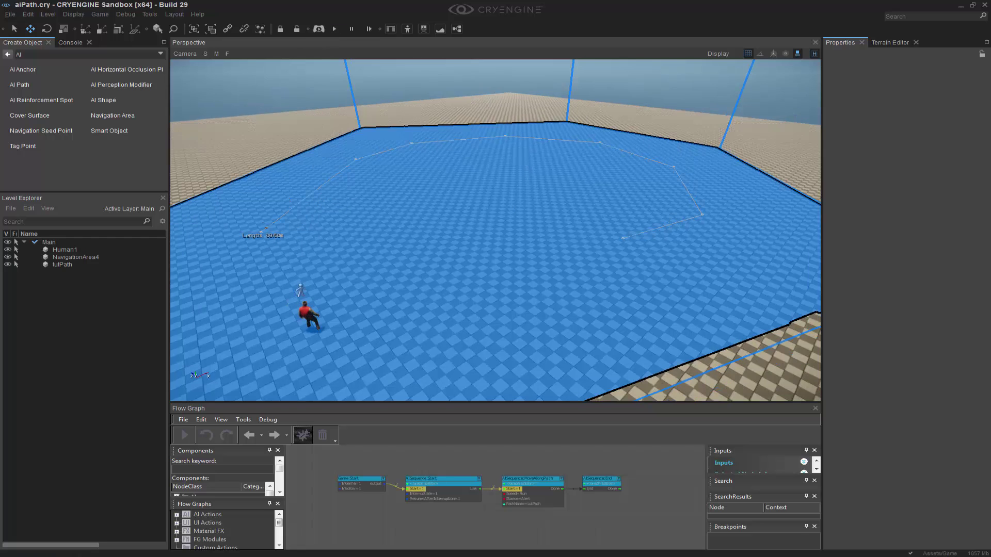
scroll(462, 260, "down", 2)
middle_click_drag(449, 238, 462, 259)
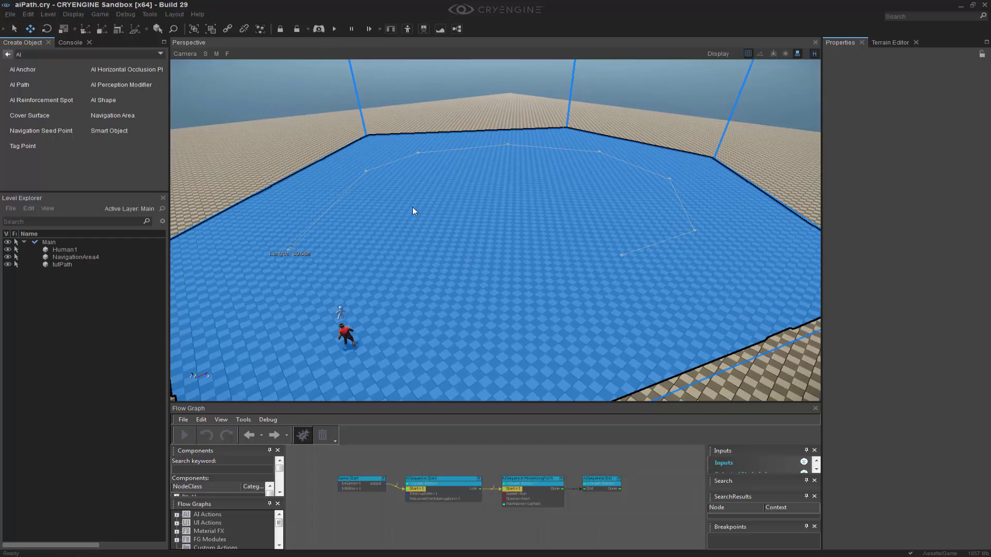
left_click(7, 54)
left_click(44, 104)
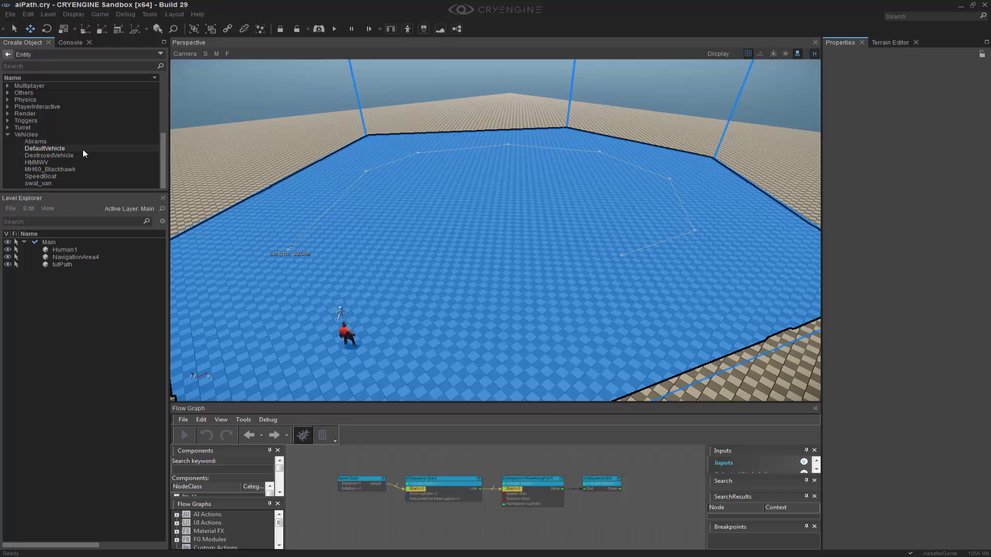
left_click(72, 162)
left_click(423, 275)
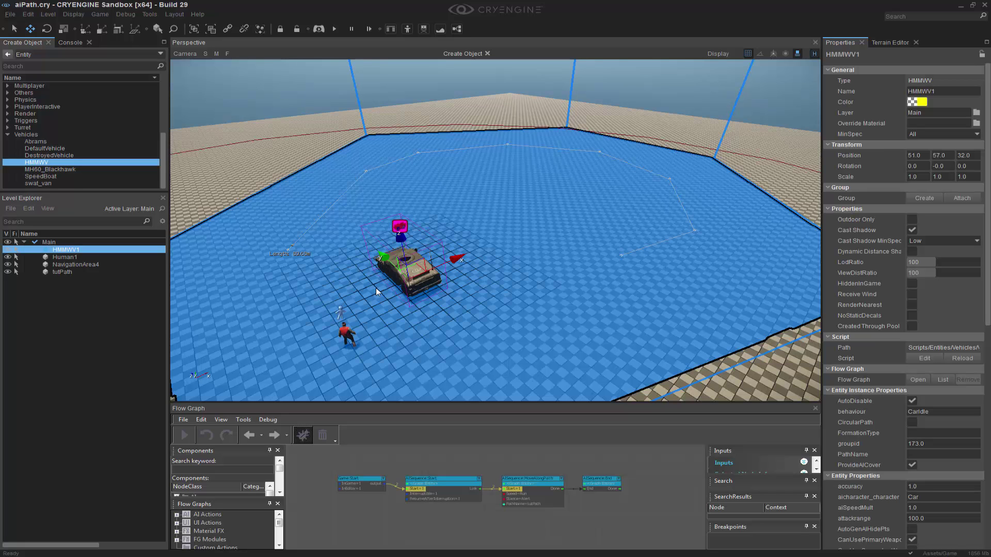
left_click(420, 312)
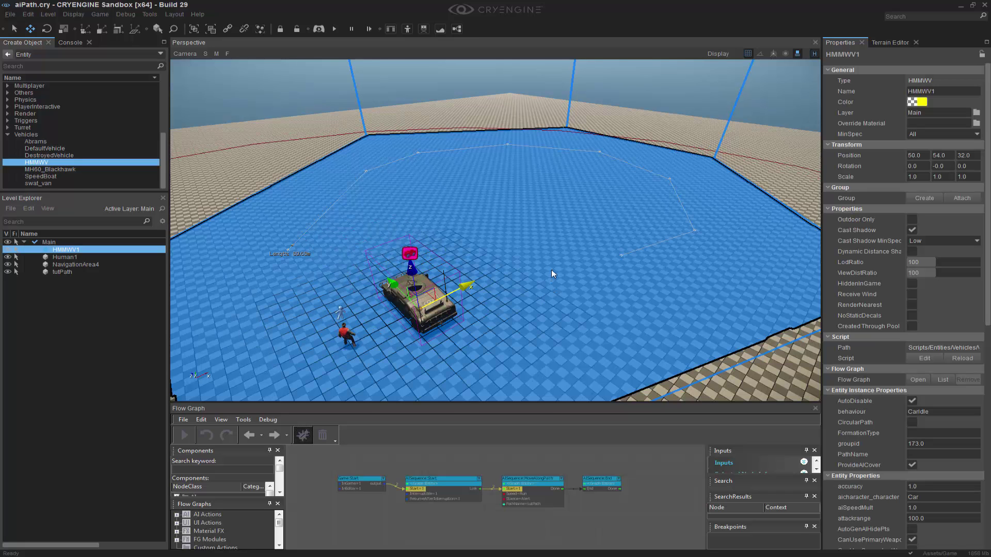
Enlarge the Flow Graph pane upward to make more room for editing the nodes.
scroll(551, 270, "up", 5)
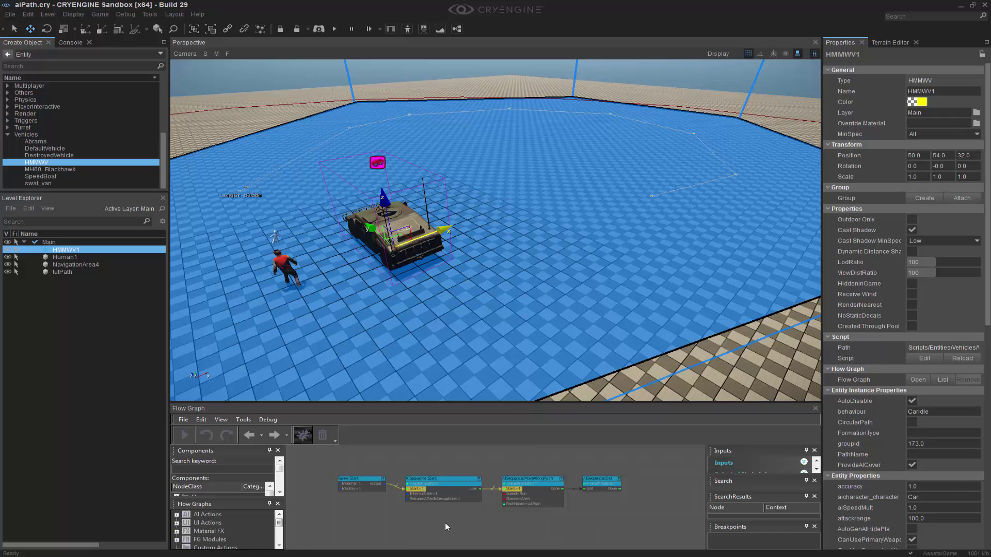
left_click_drag(465, 404, 413, 202)
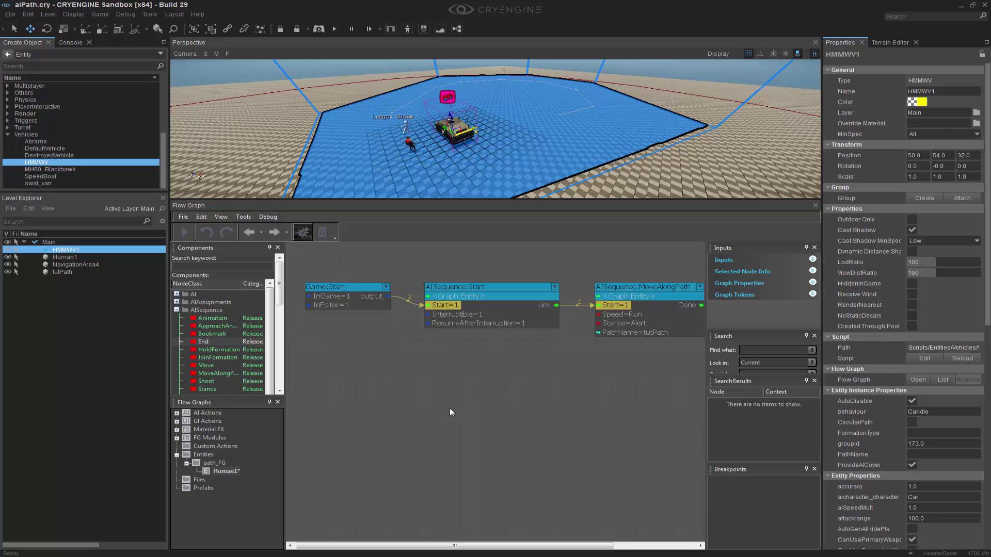
Add an Entity:EntityId node to the flow graph, assign the HMMWV vehicle to it and place it below the existing nodes.
type("qentityt")
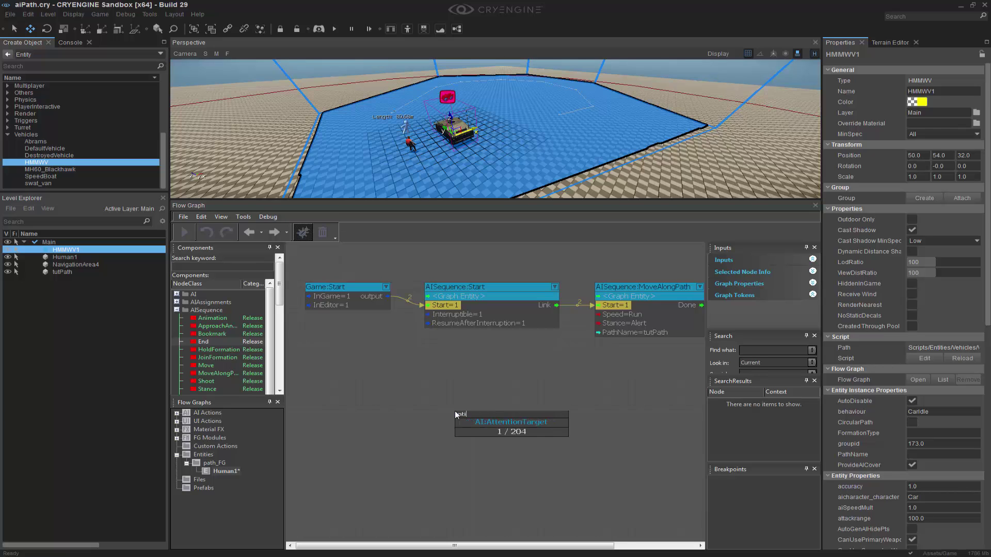
type("d")
key("Return")
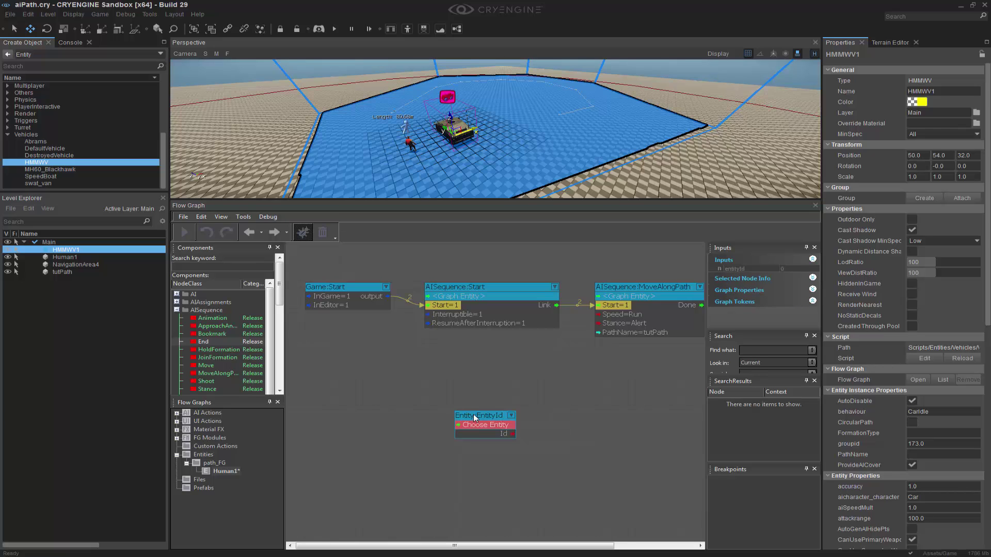
right_click(475, 418)
left_click(516, 270)
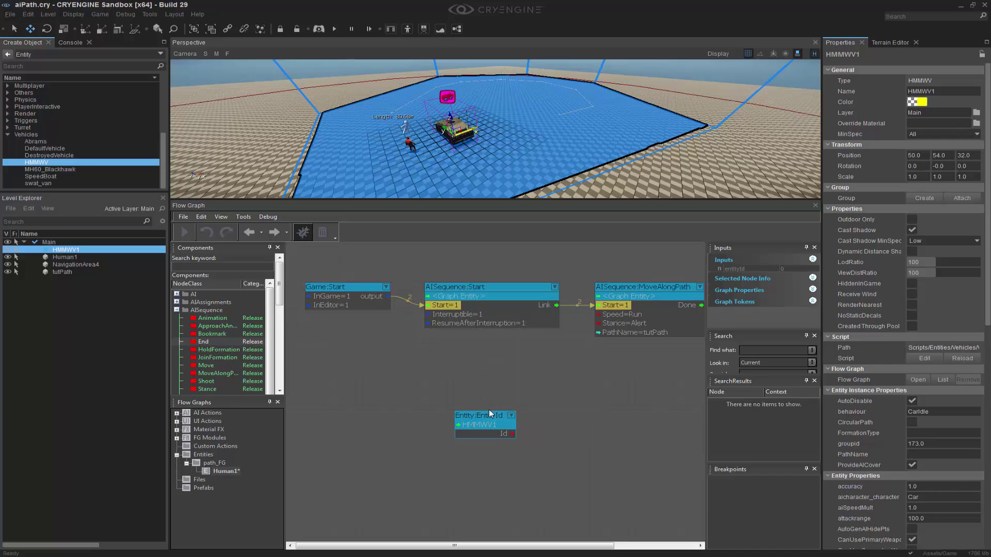
left_click_drag(473, 416, 372, 384)
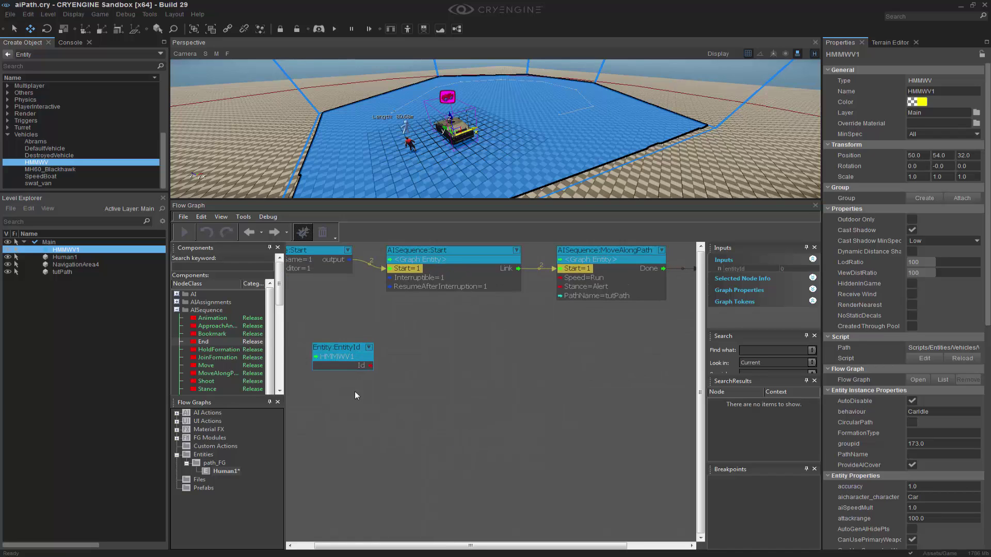
Add an AISequence:ApproachAndEnterVehicle node beside the EntityId node and assign the graph entity to it.
left_click_drag(284, 348, 349, 348)
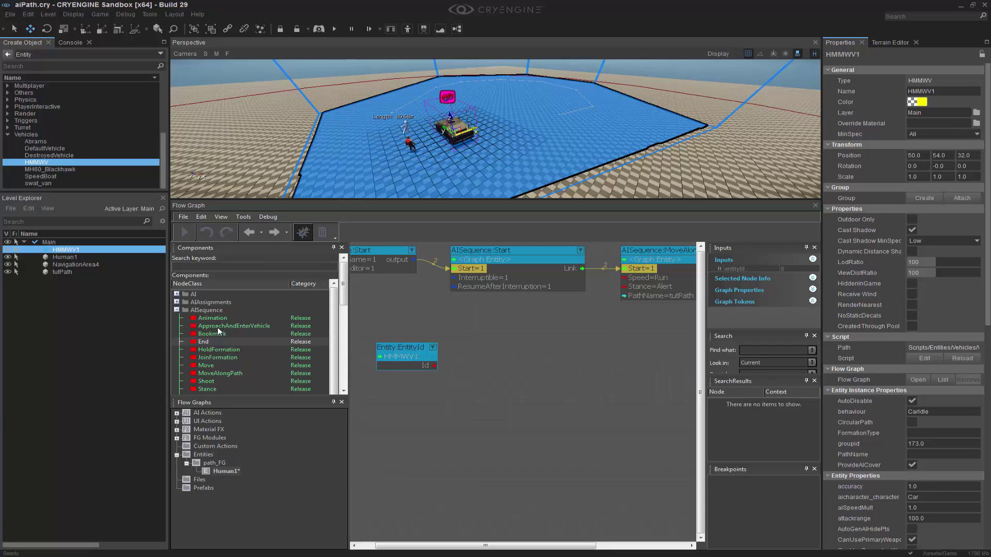
left_click_drag(217, 326, 508, 349)
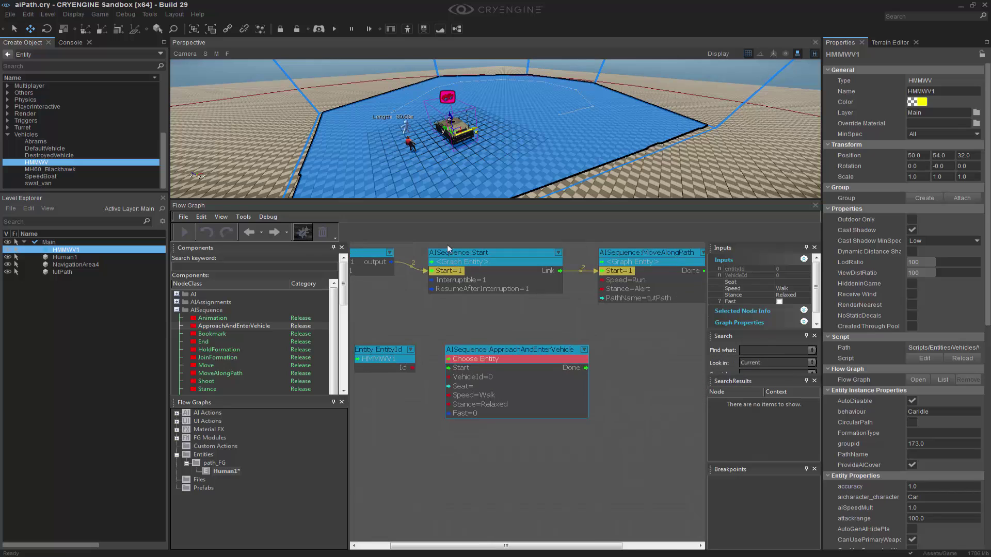
right_click(482, 355)
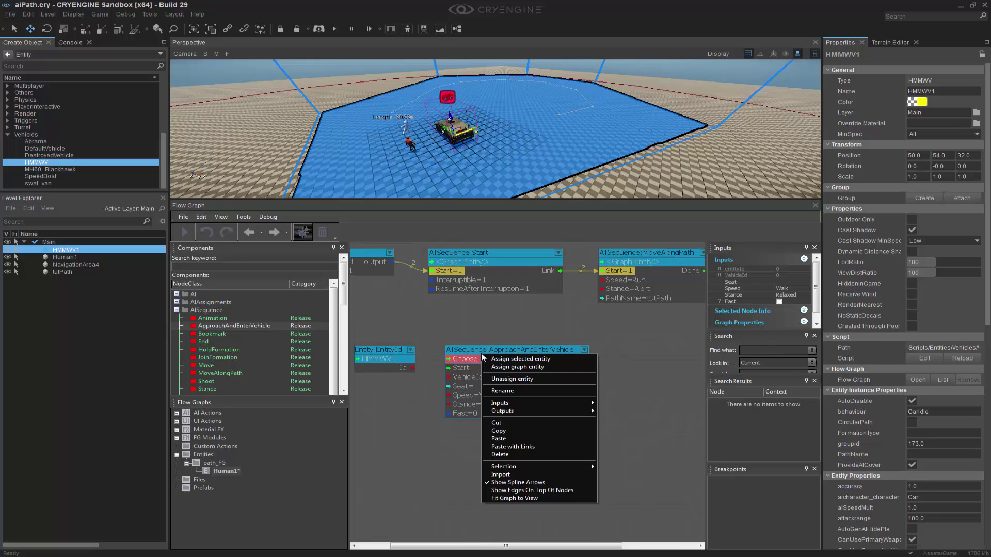
left_click(524, 367)
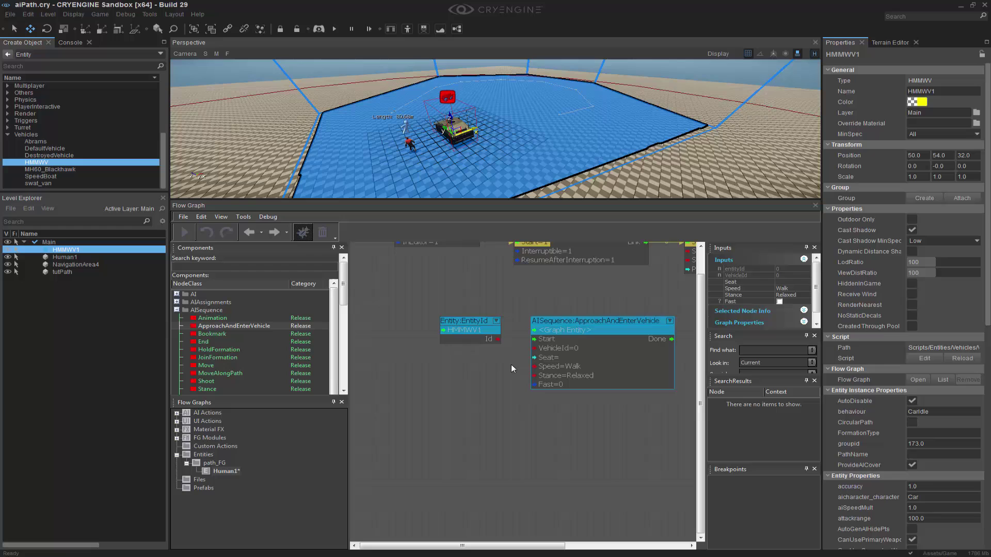
Link the EntityId node's Id output to VehicleId on ApproachAndEnterVehicle and set that node's Seat to driver.
mouse_move(476, 322)
left_mouse_down()
mouse_move(425, 343)
mouse_move(547, 352)
left_mouse_up()
left_click_drag(429, 341, 440, 347)
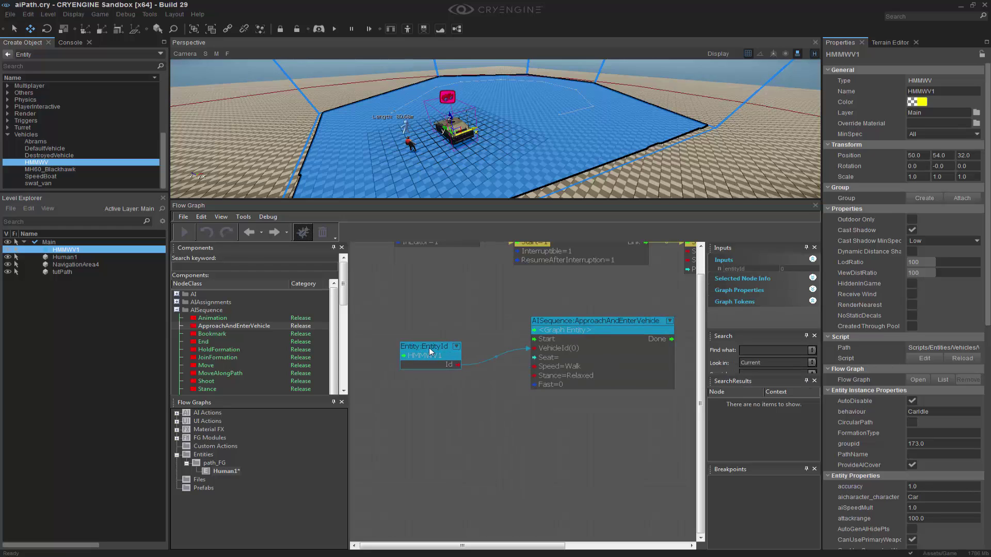
right_click_drag(585, 439, 517, 432)
left_click(548, 311)
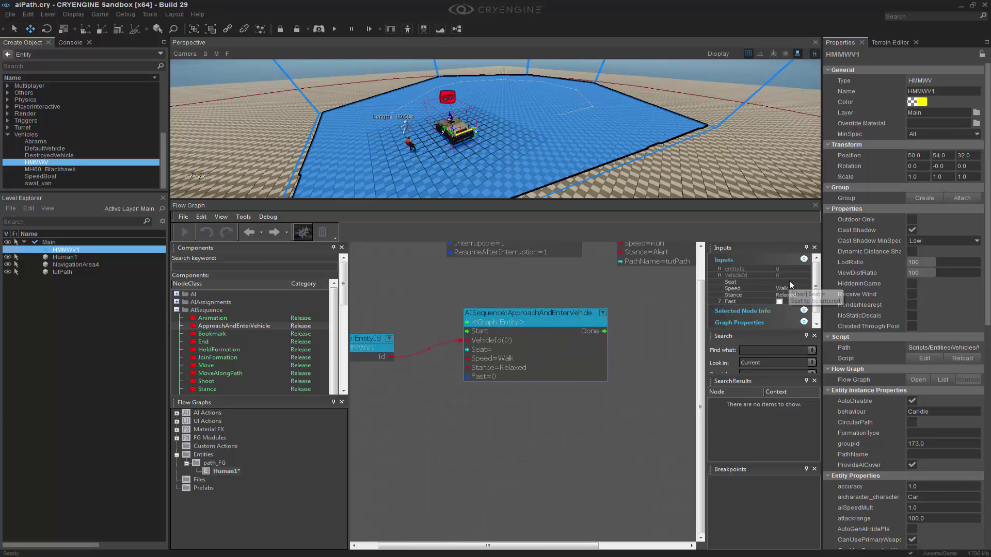
left_click(780, 282)
left_click(779, 283)
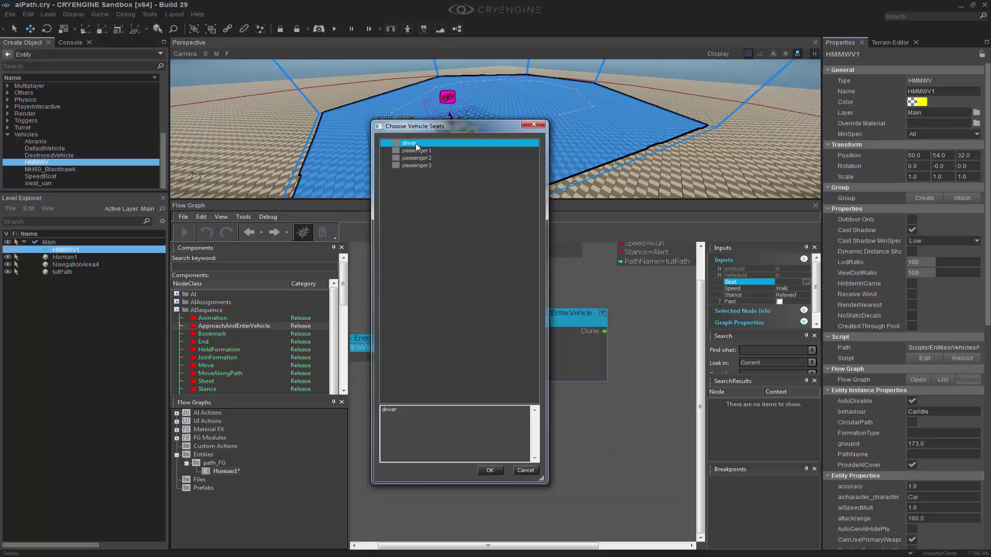
left_click(490, 470)
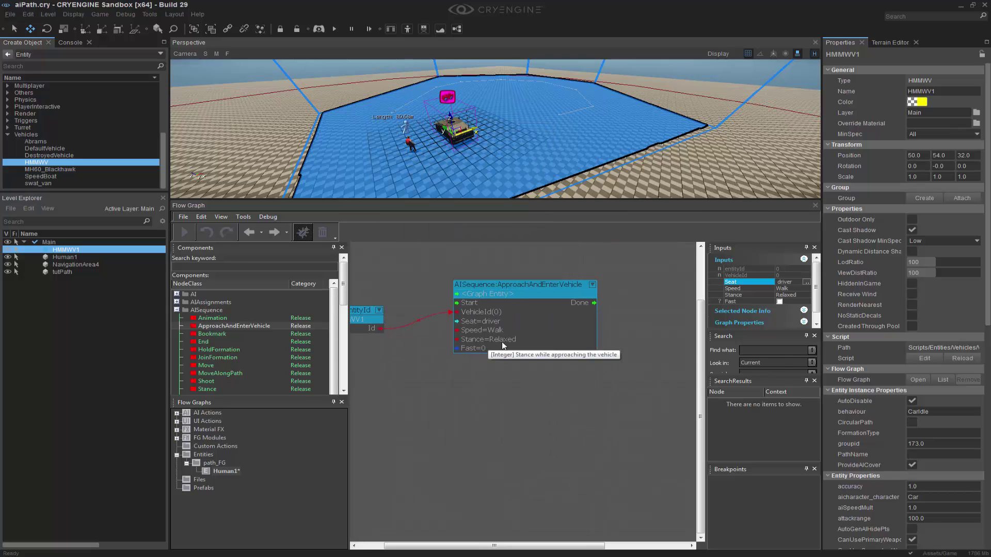
Delete the MoveAlongPath node and put ApproachAndEnterVehicle in its place, linking AISequence:Start's Link output to its Start input.
right_click_drag(410, 431, 445, 447)
scroll(444, 447, "down", 1)
right_click_drag(618, 441, 528, 454)
left_click(555, 280)
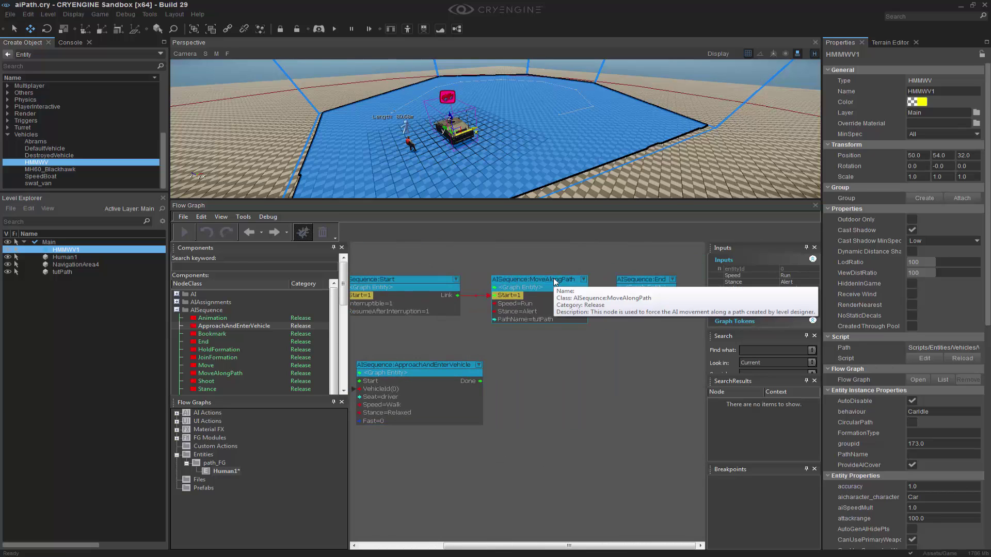
key("Delete")
right_click_drag(590, 405, 653, 402)
left_click_drag(490, 363, 615, 276)
left_click_drag(519, 292, 547, 291)
Shift the AISequence:End node slightly and link ApproachAndEnterVehicle's Done output to its End input.
right_click_drag(615, 444, 394, 471)
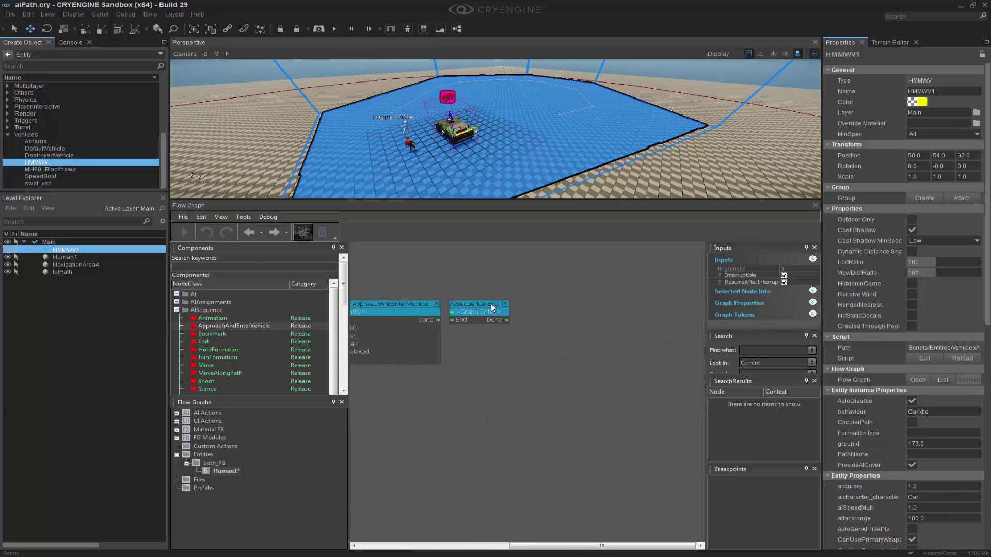
left_click_drag(492, 309, 507, 308)
left_click_drag(437, 320, 470, 320)
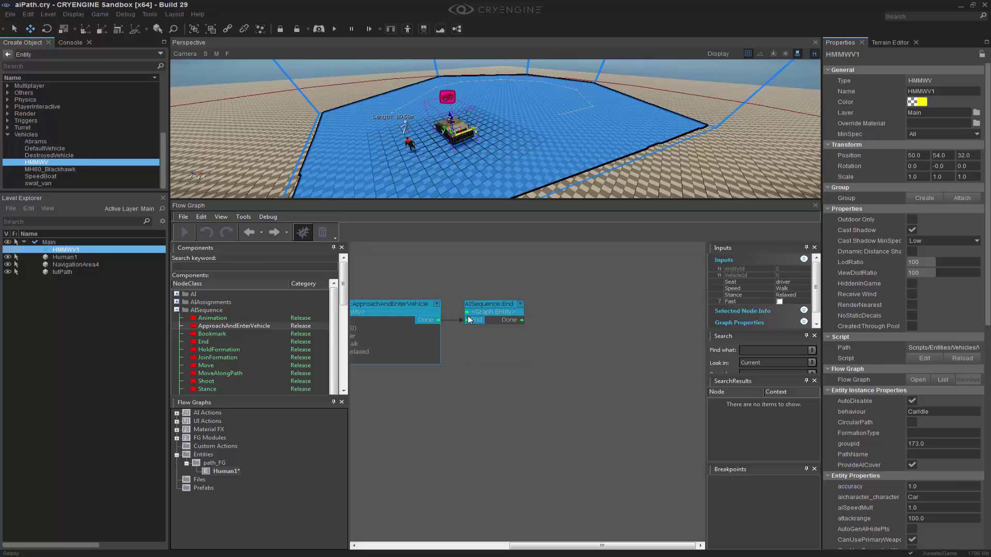
left_click(550, 391)
right_click_drag(567, 399, 536, 397)
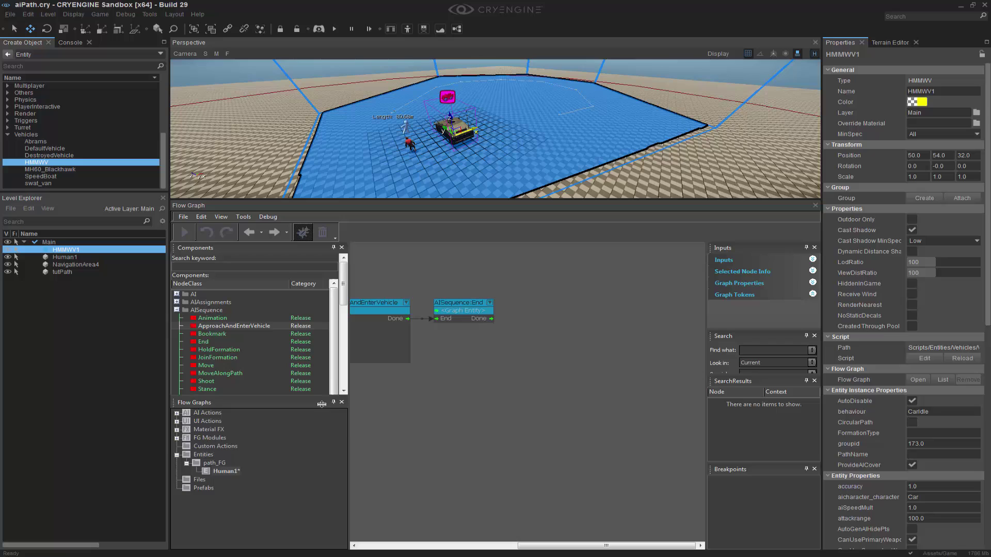
Enlarge the component list and add a Vehicle:FollowPath node after AISequence:End.
left_click_drag(322, 404, 323, 444)
right_click_drag(519, 362, 578, 350)
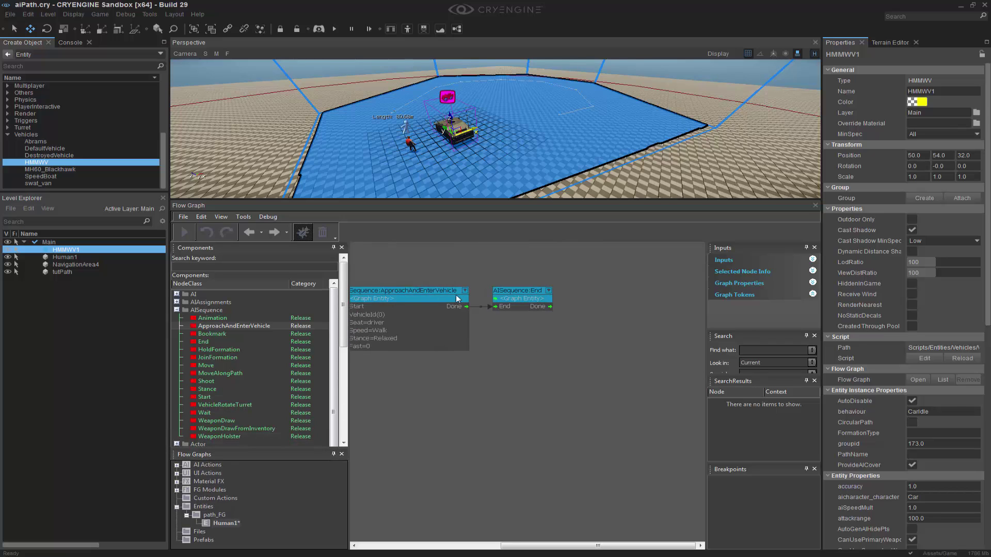
left_click_drag(344, 303, 345, 407)
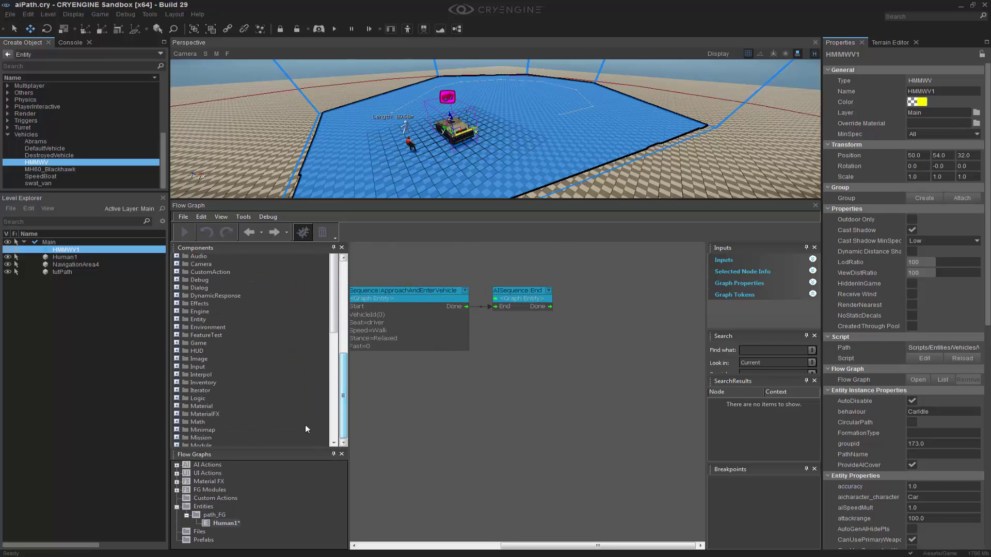
left_click(259, 399)
scroll(265, 393, "down", 6)
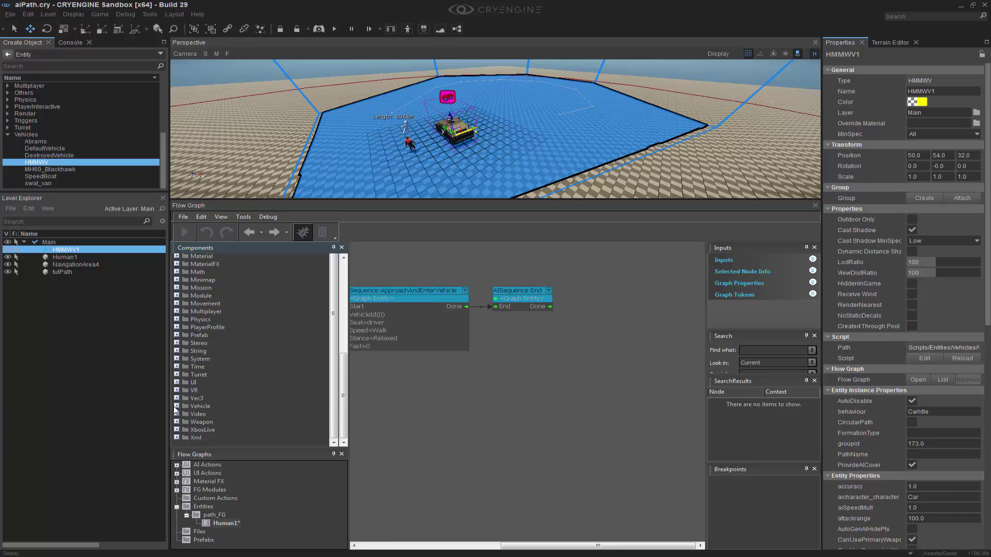
left_click(176, 407)
scroll(267, 389, "down", 6)
scroll(274, 391, "down", 1)
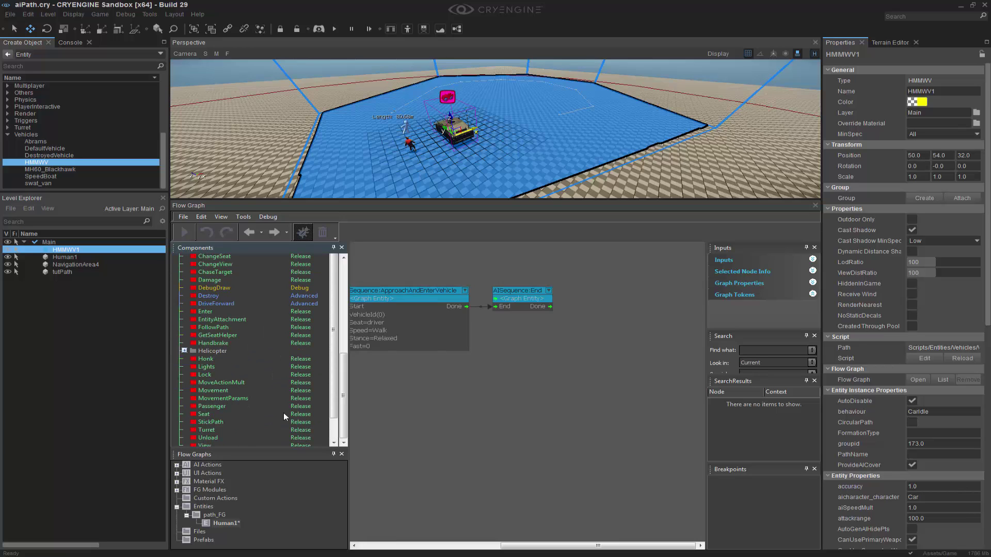
left_click_drag(230, 329, 612, 297)
left_click(510, 363)
Link the HMMWV EntityId node's Id output to the entity input of Vehicle:FollowPath.
scroll(575, 411, "down", 4)
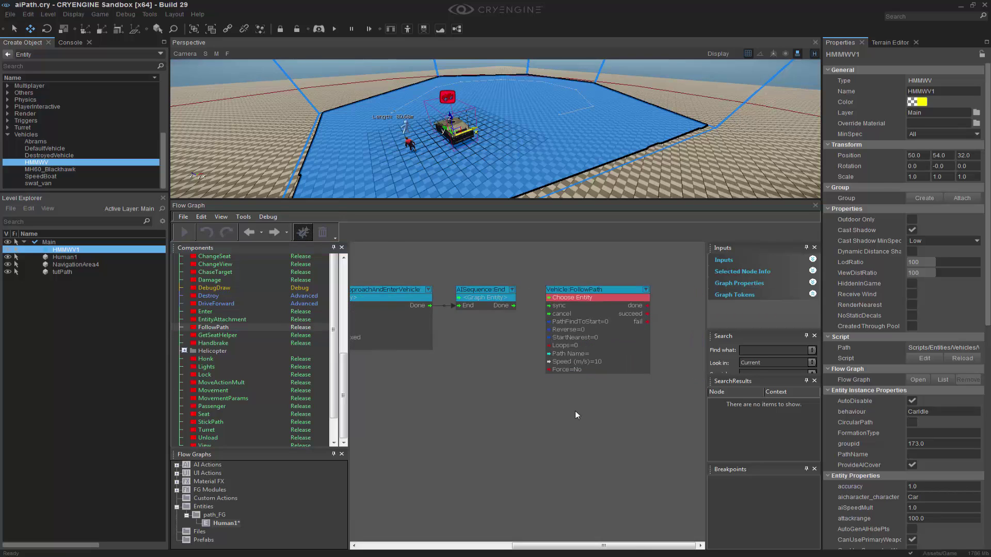
right_click_drag(516, 408, 614, 371)
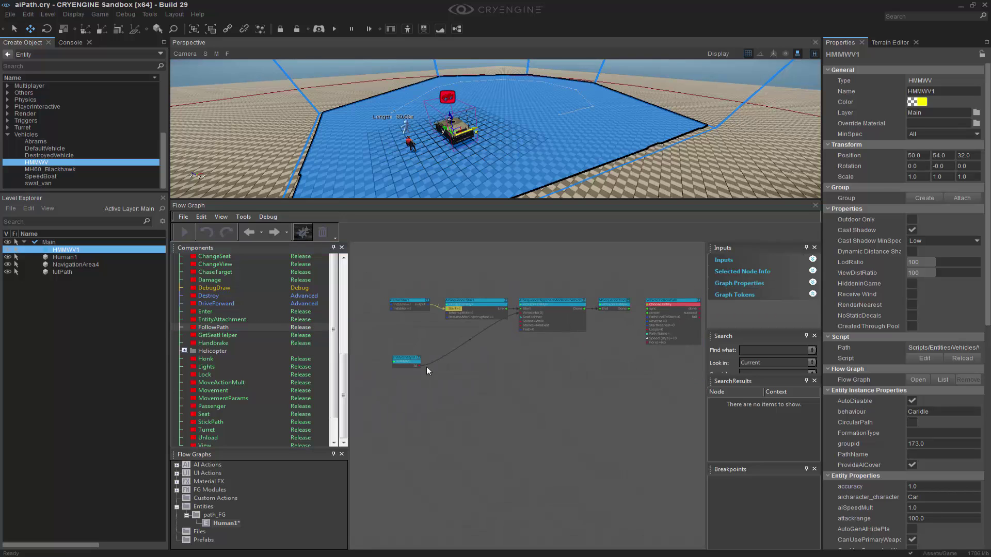
left_click_drag(420, 367, 653, 306)
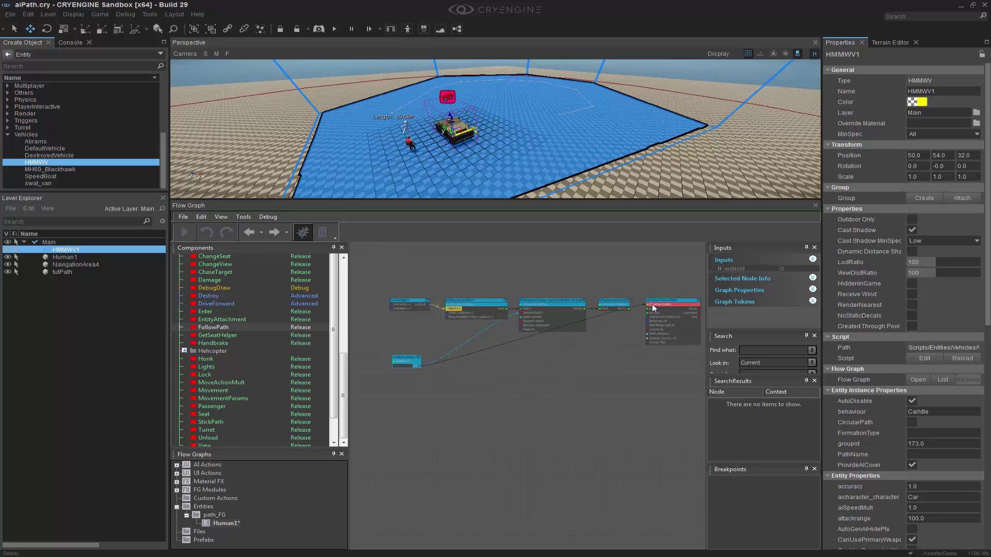
left_click(633, 349)
Link the Done output of AISequence:End to the sync input of Vehicle:FollowPath.
right_click_drag(633, 348, 513, 386)
scroll(524, 403, "up", 4)
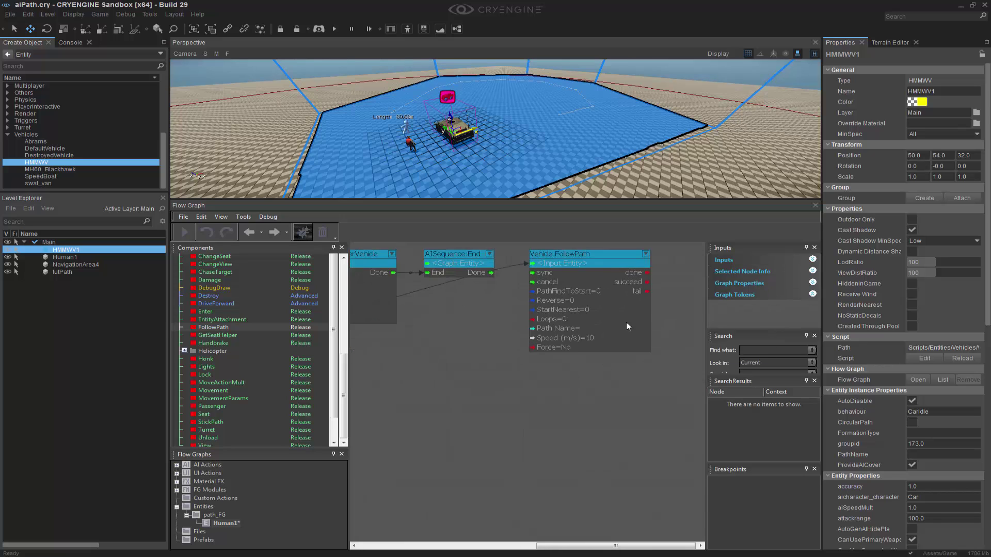
right_click_drag(626, 326, 582, 386)
left_click(540, 316)
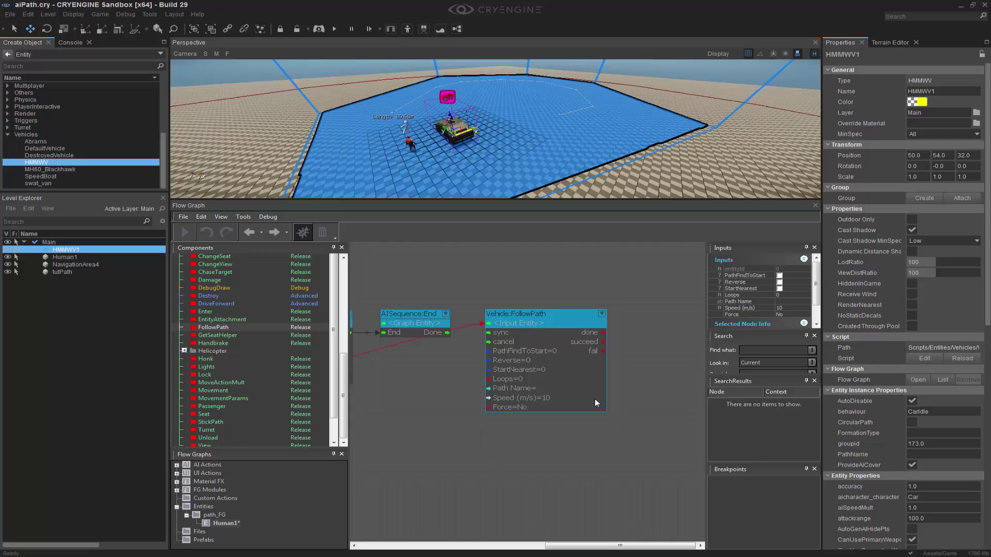
left_click(446, 333)
left_click_drag(500, 331, 499, 339)
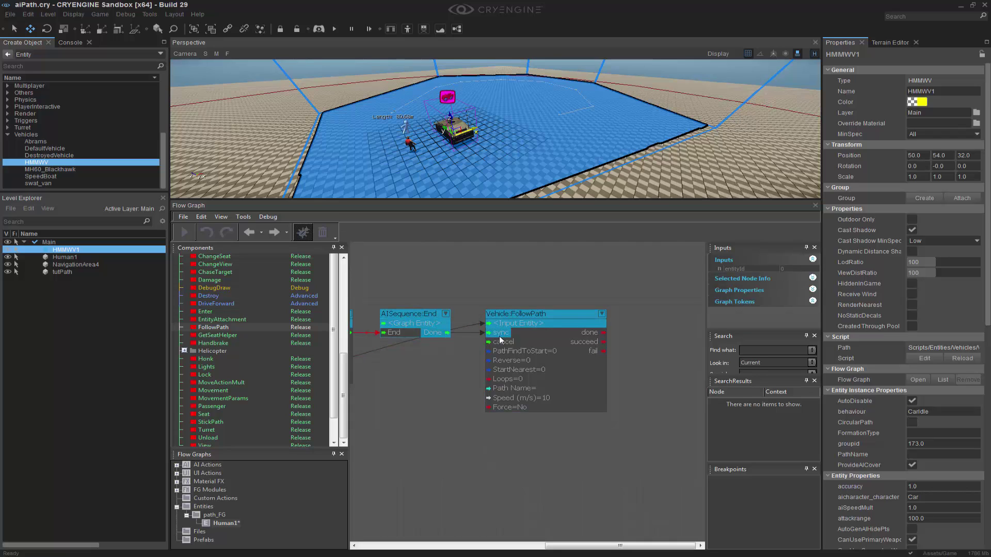
Set the Path Name of the Vehicle:FollowPath node to tutPath.
left_click(553, 318)
right_click_drag(660, 366, 624, 362)
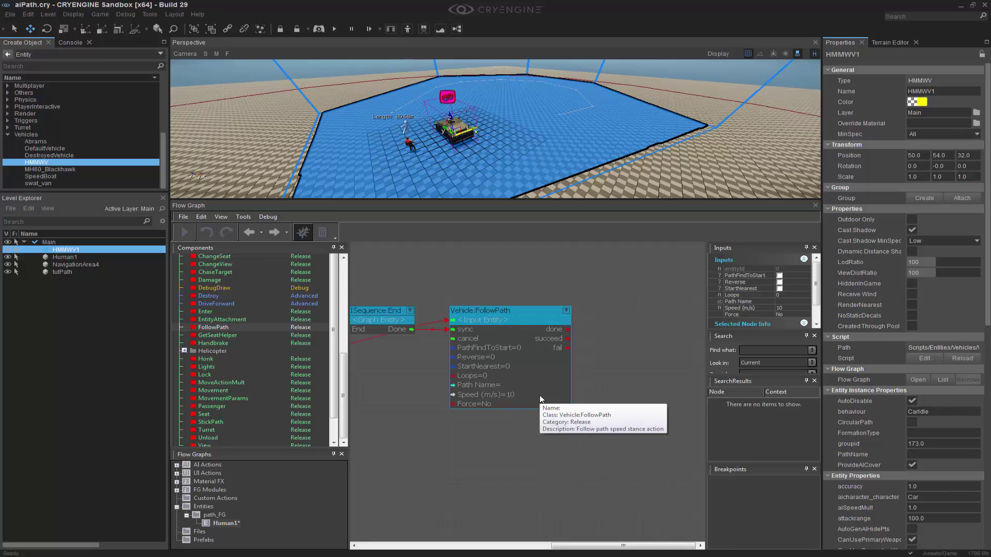
left_click(789, 303)
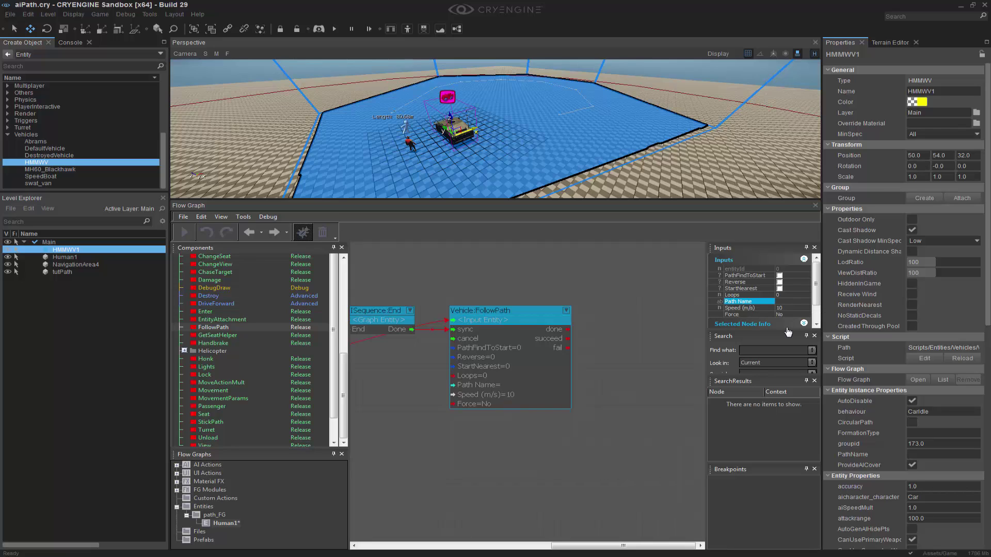
key("Return")
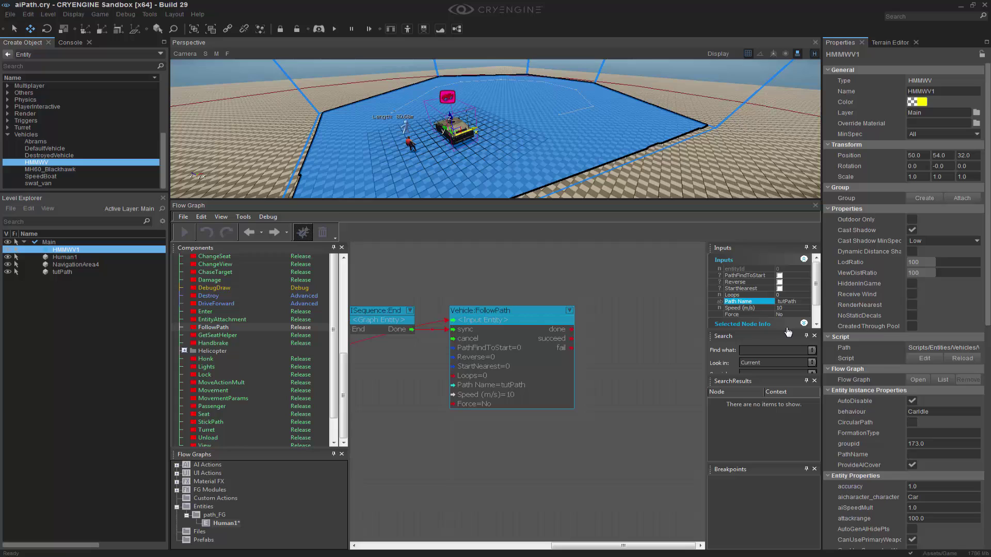
Move the HMMWV EntityId node directly beneath the ApproachAndEnterVehicle node.
scroll(538, 474, "down", 5)
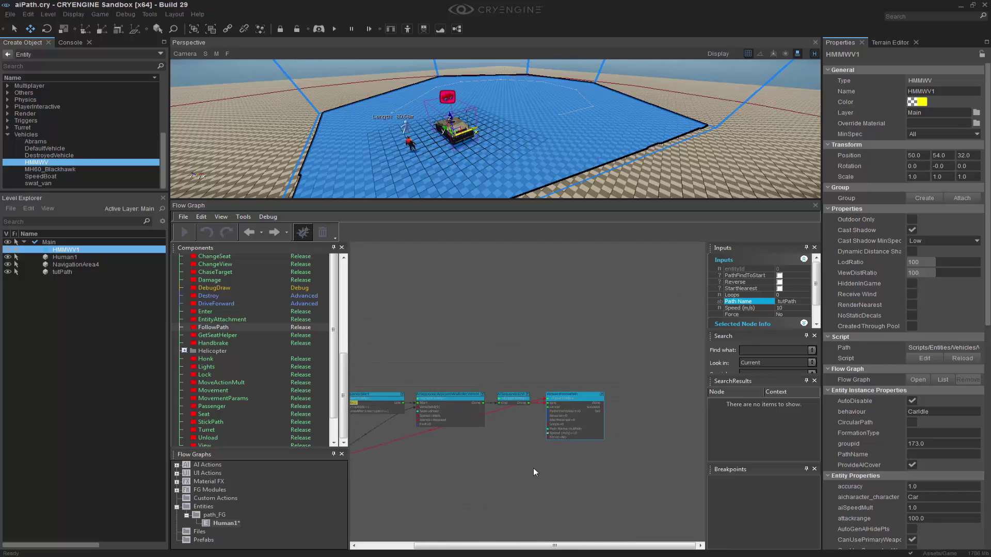
left_click_drag(414, 352, 535, 335)
left_click(583, 364)
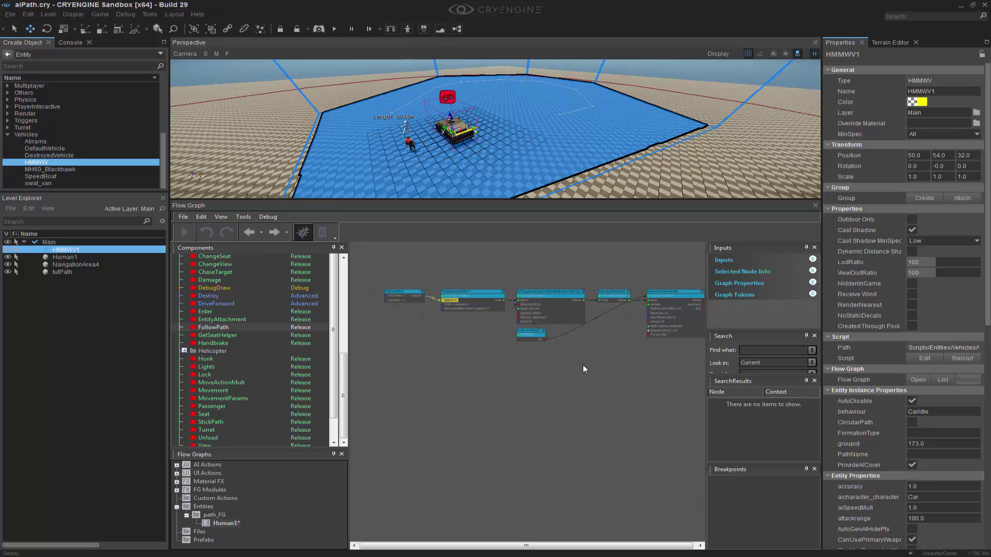
Narrow the component list and shrink the Flow Graph pane so the whole graph and a larger 3D viewport are both in view.
scroll(577, 405, "up", 3)
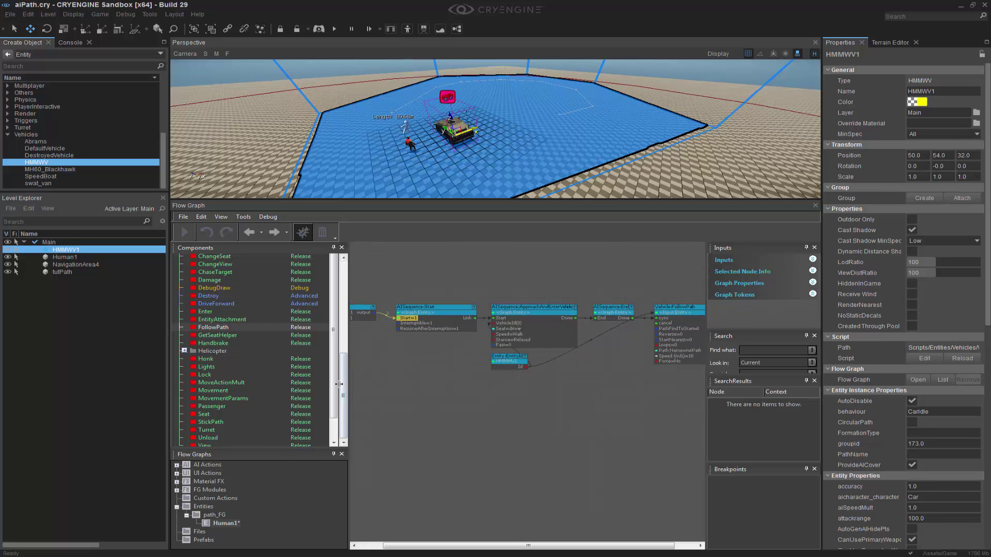
left_click_drag(349, 393, 277, 393)
right_click_drag(518, 398, 556, 356)
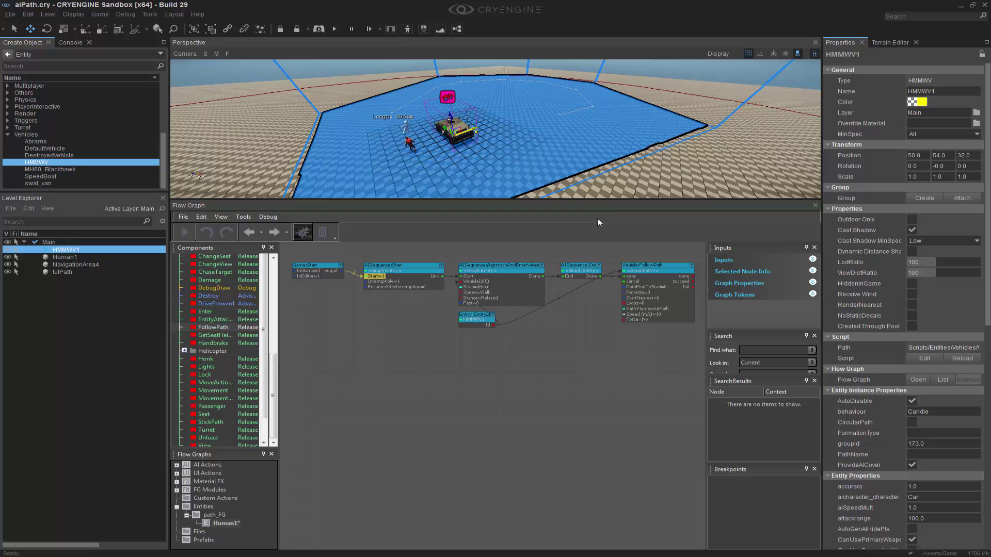
left_click_drag(605, 204, 562, 374)
right_click_drag(600, 250, 577, 223)
middle_click_drag(601, 250, 584, 279)
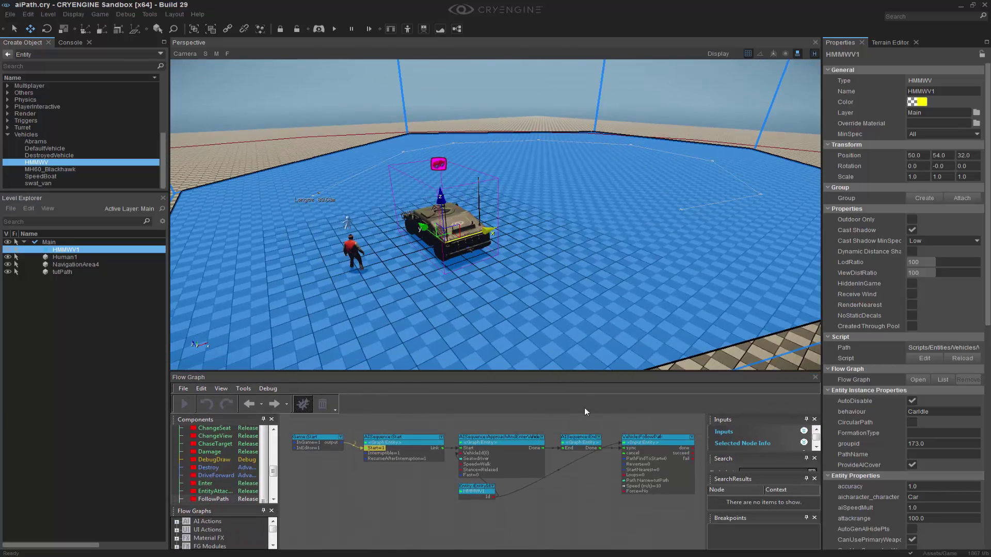
Start the AI/physics simulation and watch the human enter the HMMWV and drive along tutPath, viewing it from farther away.
left_click(335, 29)
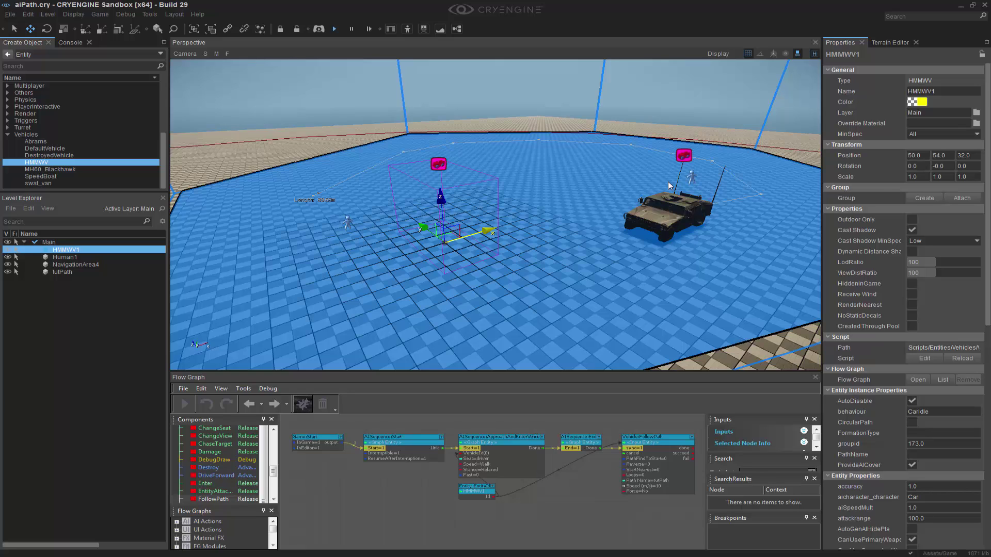
scroll(728, 210, "down", 5)
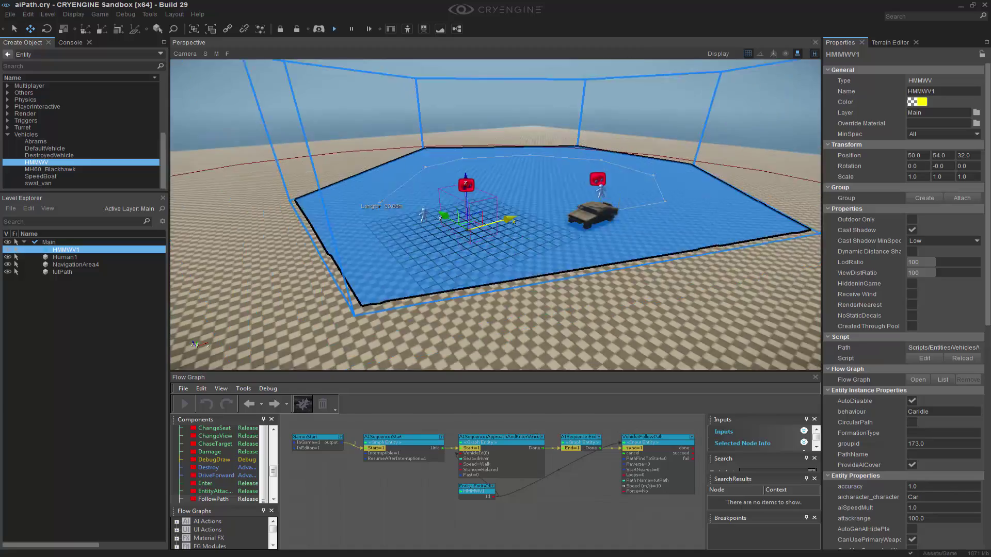
right_click_drag(728, 210, 713, 225)
right_click_drag(551, 178, 494, 143)
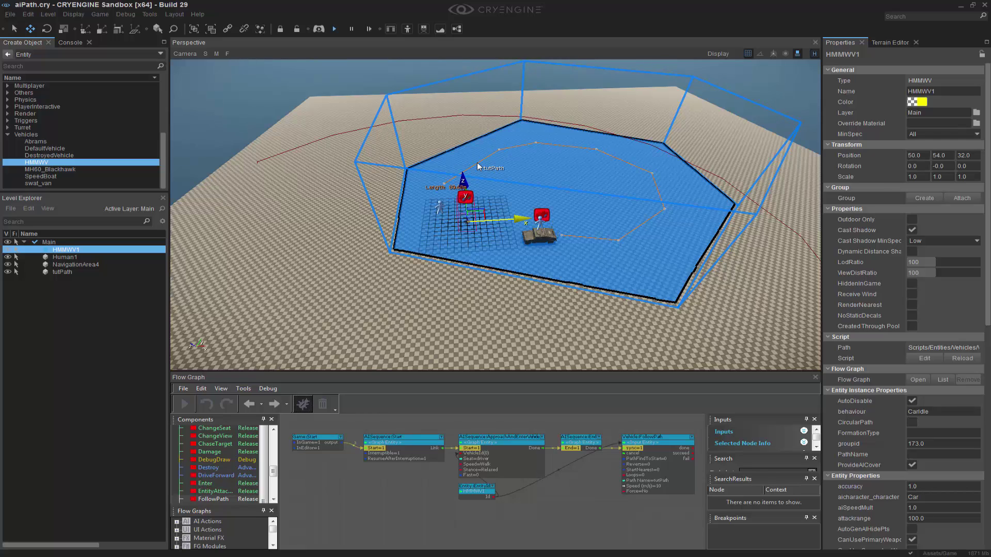
right_click_drag(556, 286, 520, 261)
scroll(556, 286, "down", 5)
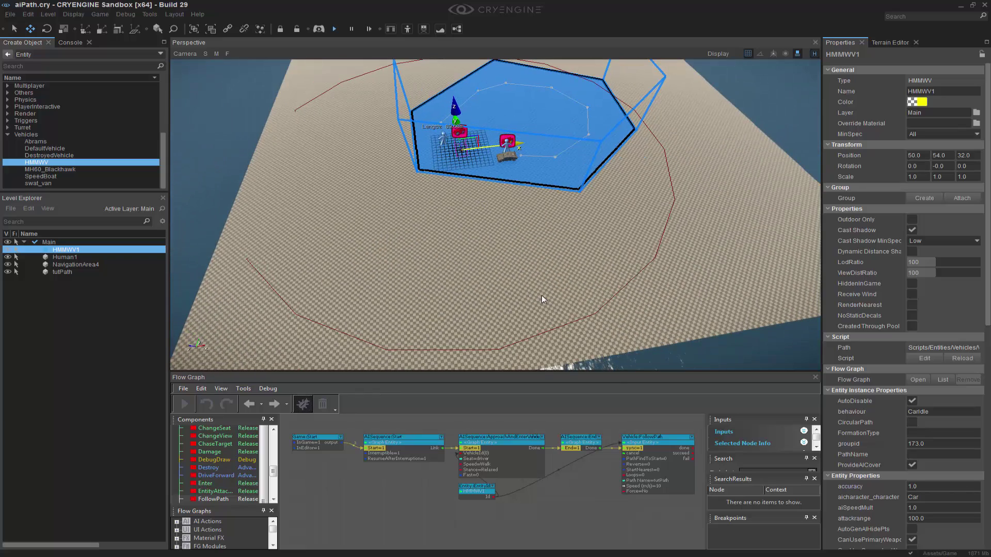